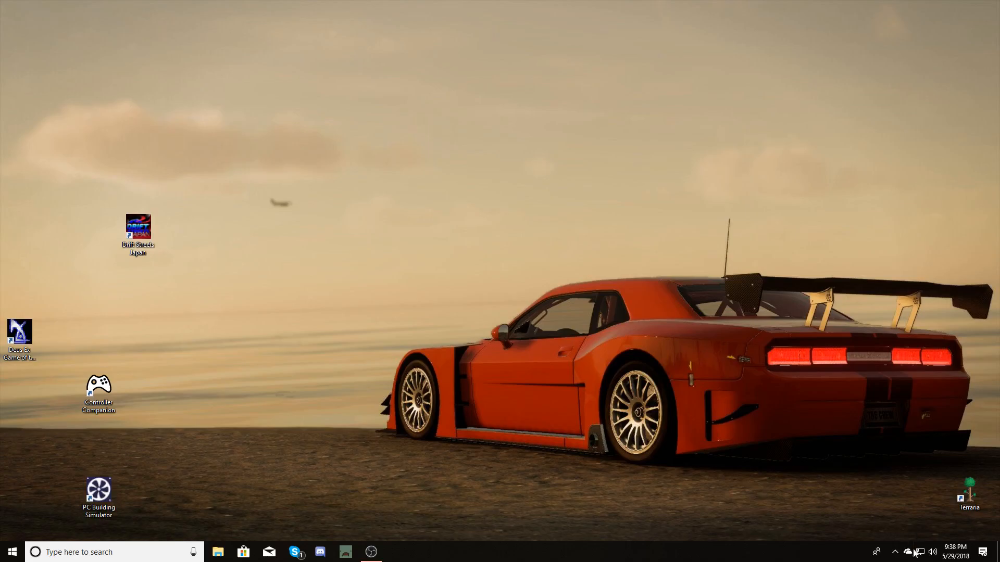
Open the Controller Companion settings from the system tray.
left_click_drag(69, 355, 105, 392)
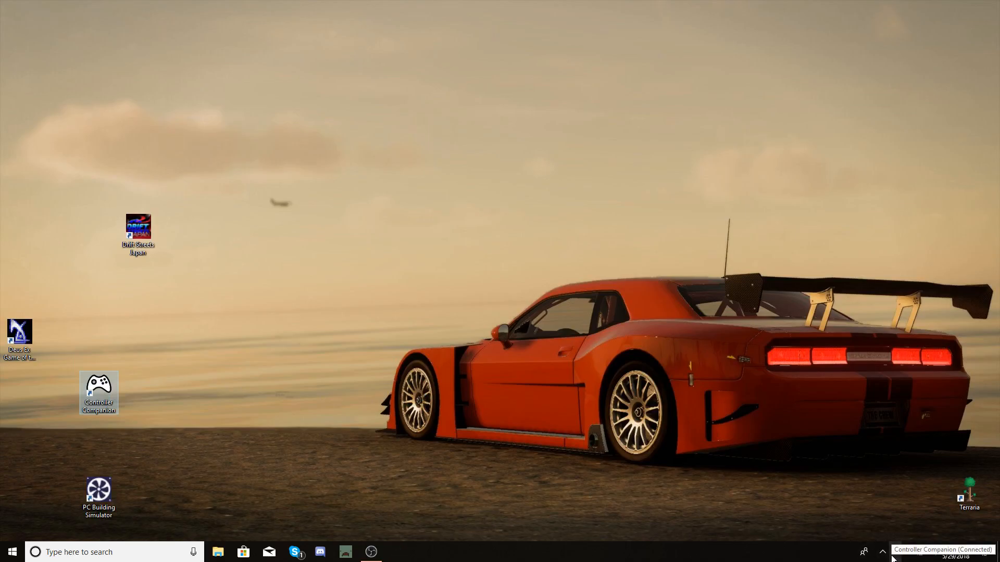
left_click(892, 555)
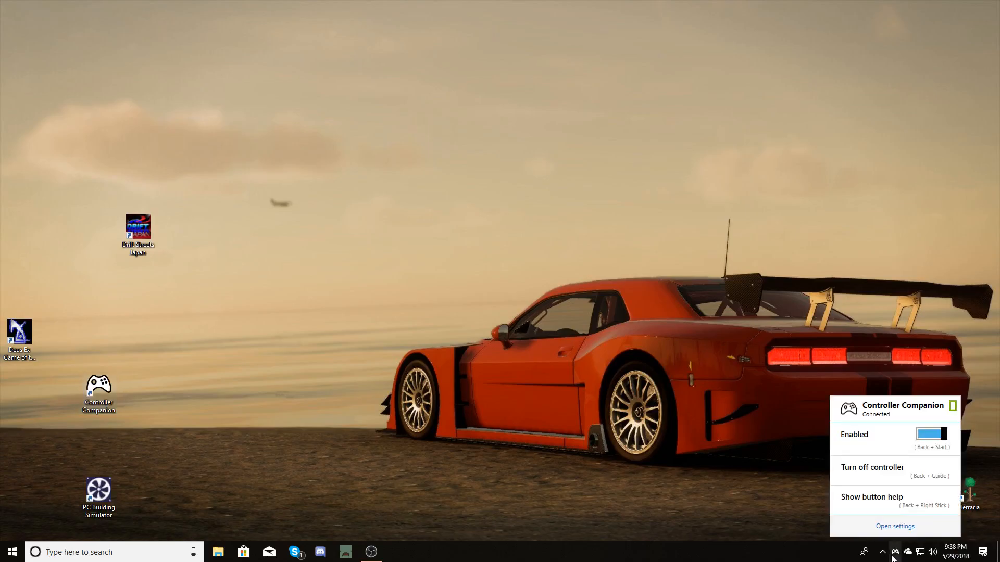
left_click(895, 529)
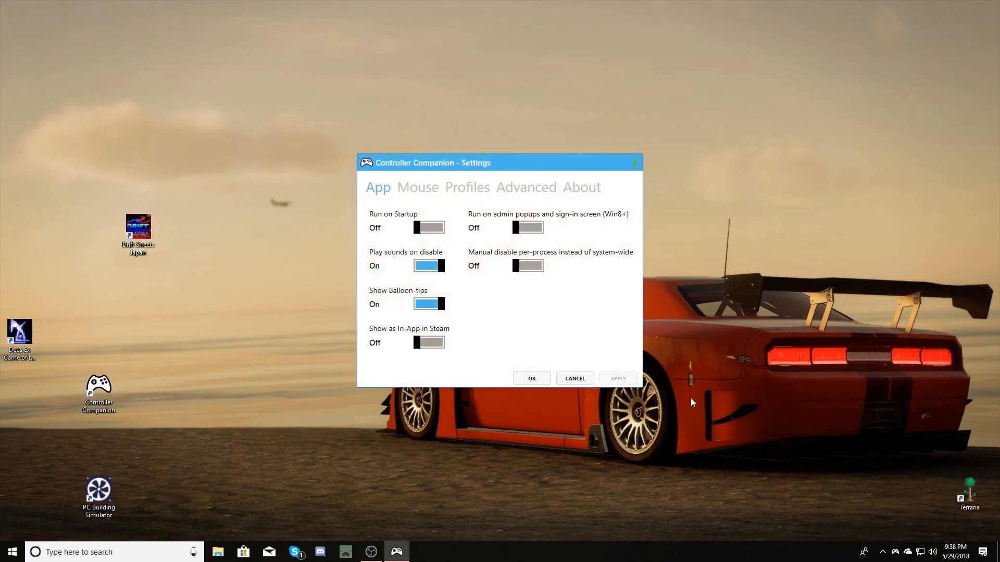
Add a process binding for Drift Streets Japan from the recent processes in the Profiles section.
left_click(475, 186)
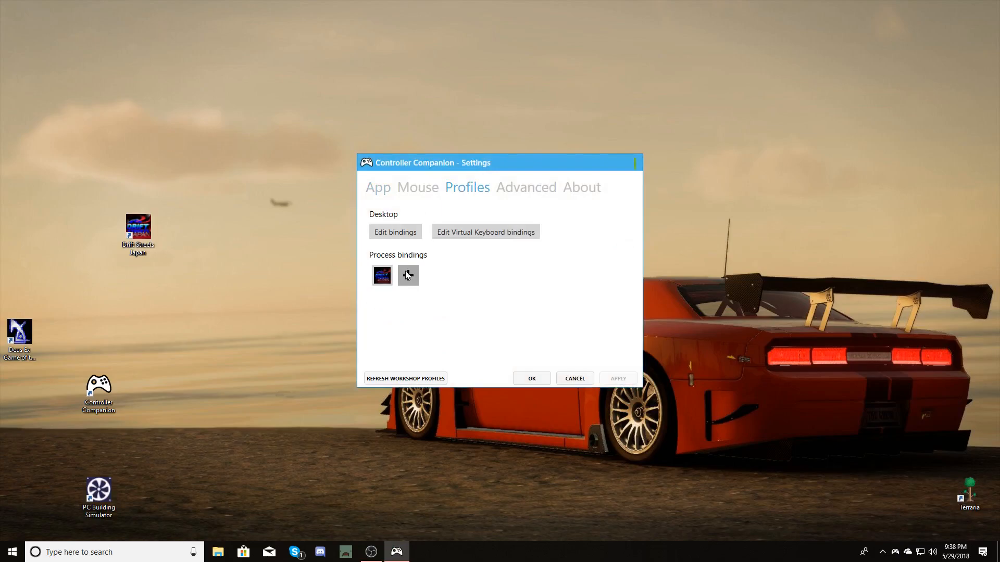
left_click(407, 275)
mouse_move(461, 283)
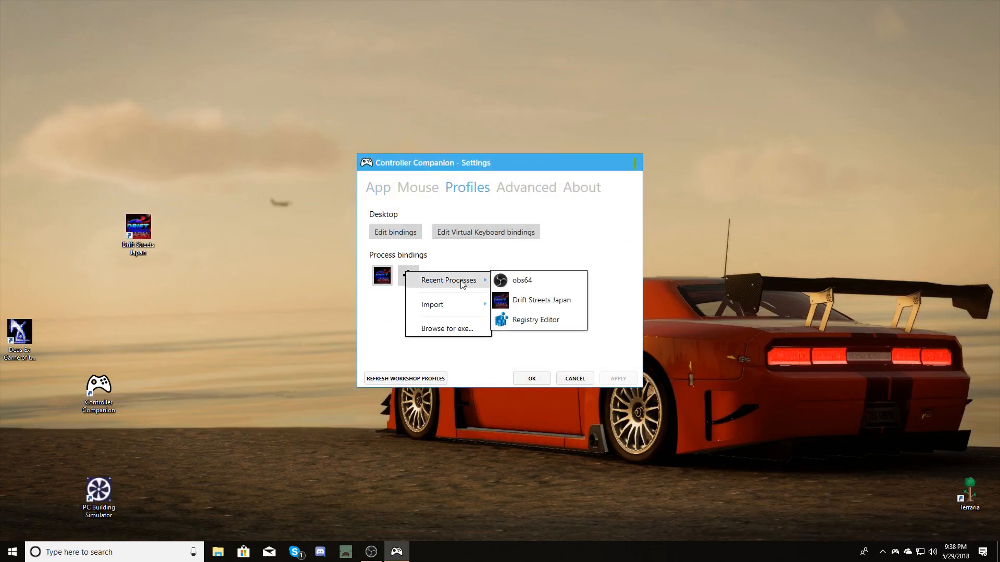
left_click(535, 307)
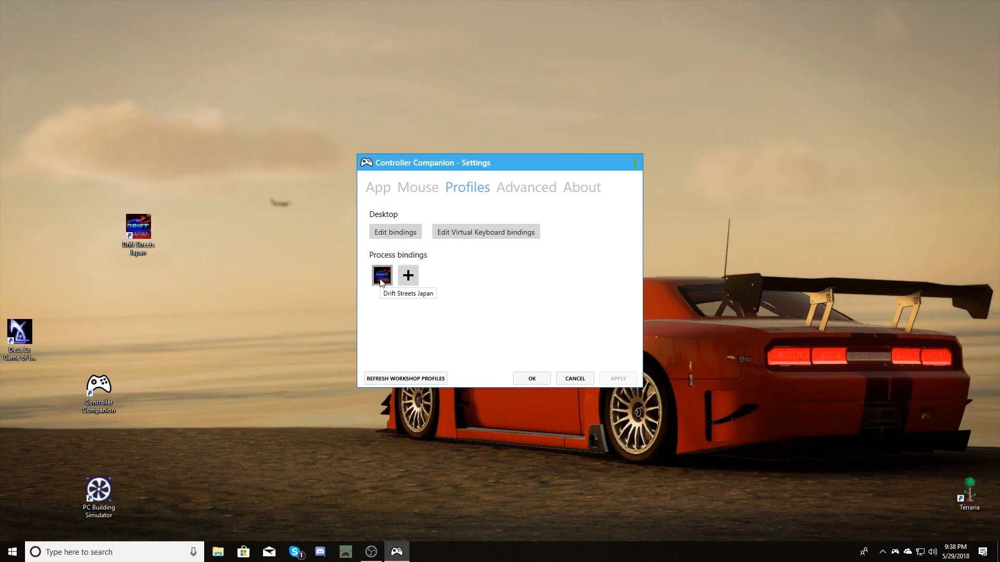
Open the Drift Streets Japan binding for editing and move its profile window aside.
right_click(382, 283)
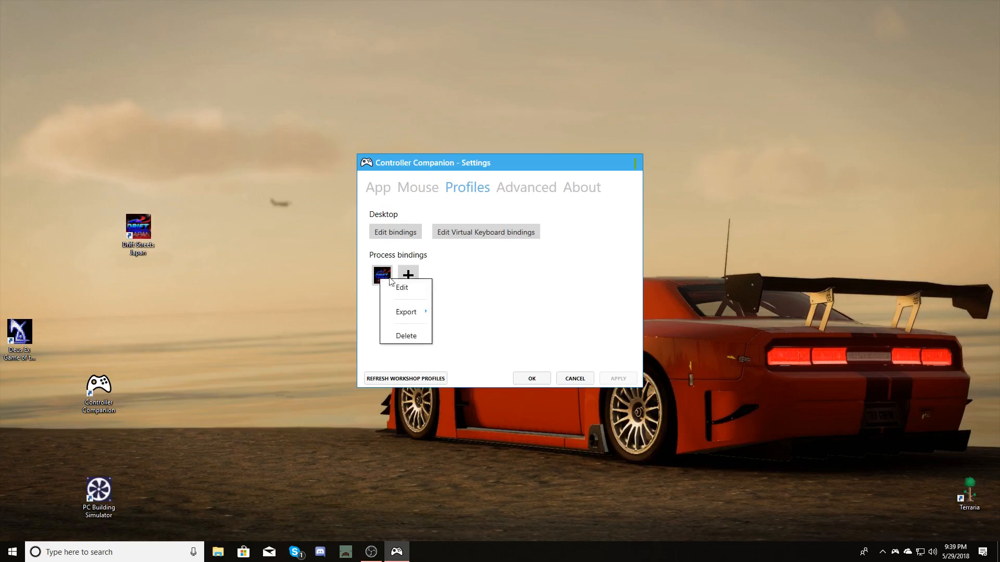
left_click(416, 286)
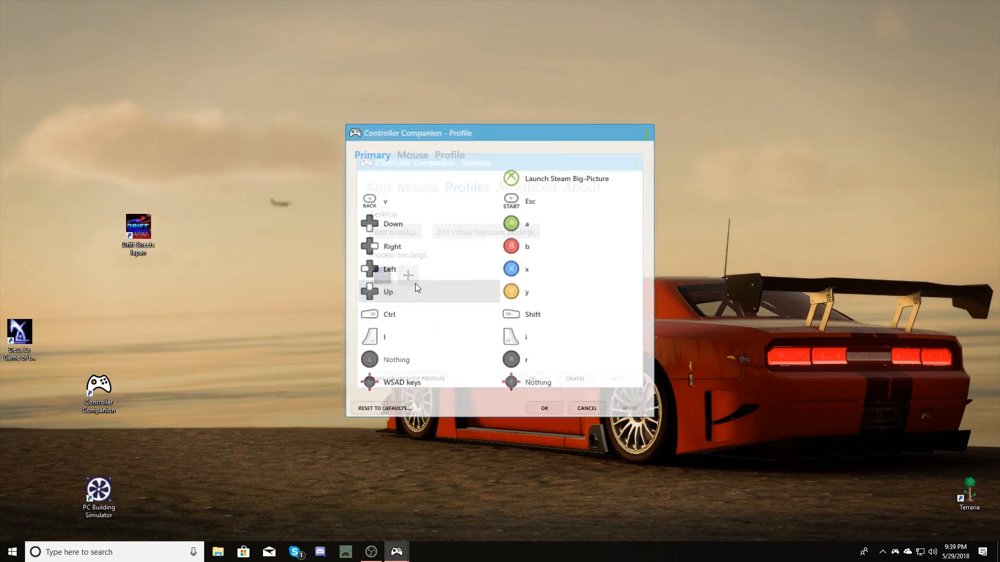
left_click_drag(514, 130, 815, 127)
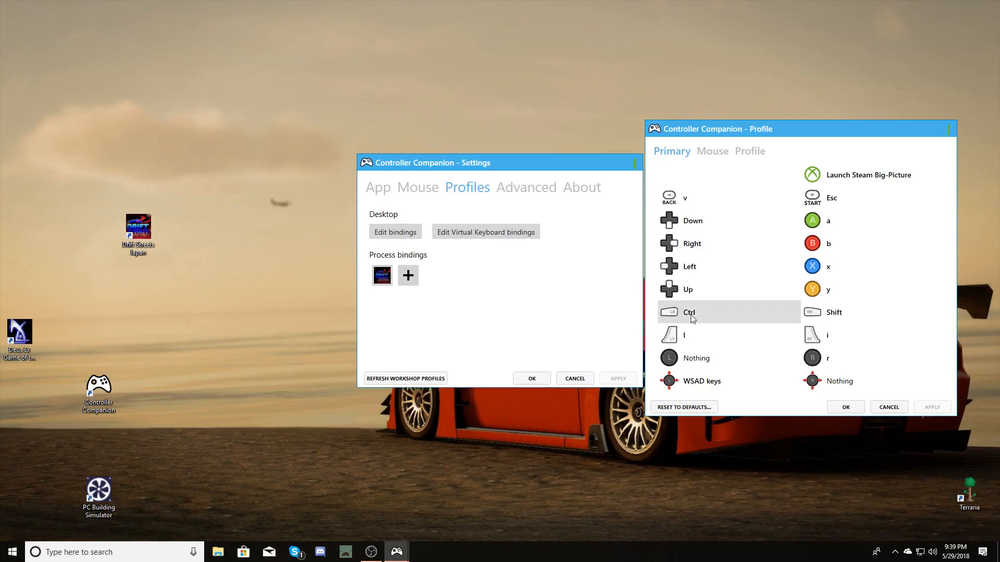
Launch Drift Streets Japan and open the Input section of its configuration window.
left_click(139, 241)
double_click(139, 241)
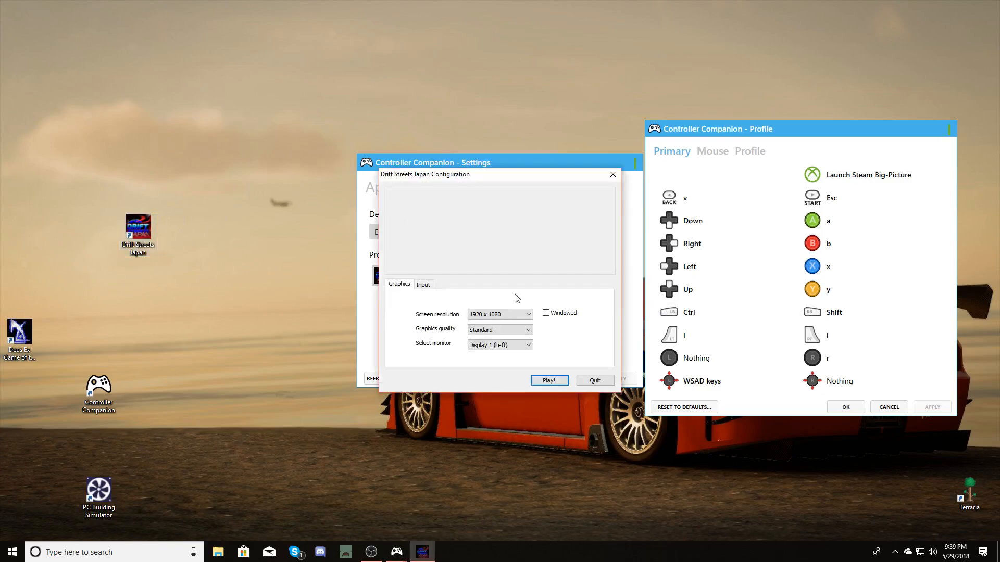
left_click(435, 286)
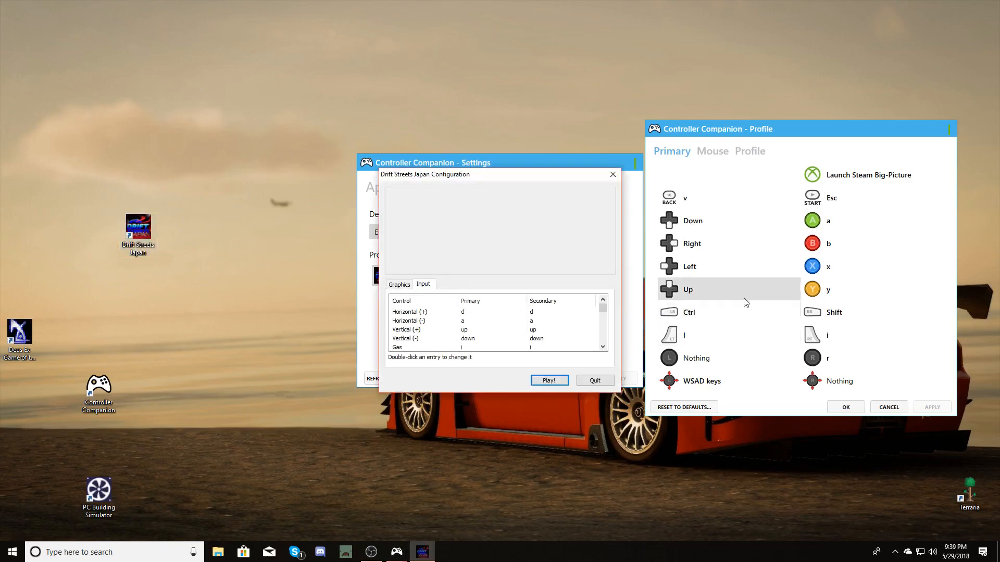
Scroll through the game's input list to review the keyboard and joystick bindings for each control.
scroll(521, 311, "down", 2)
scroll(524, 318, "down", 1)
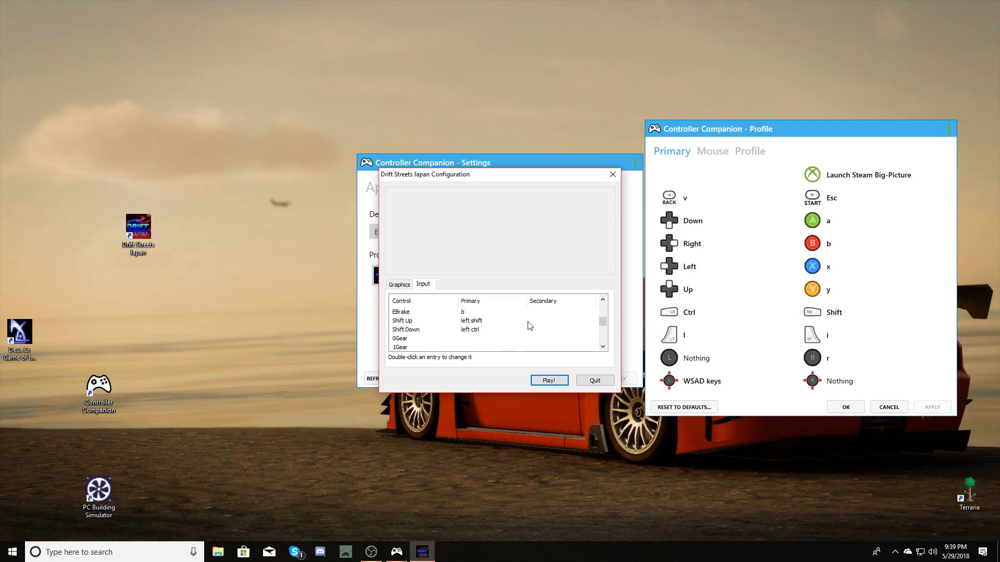
left_click(828, 336)
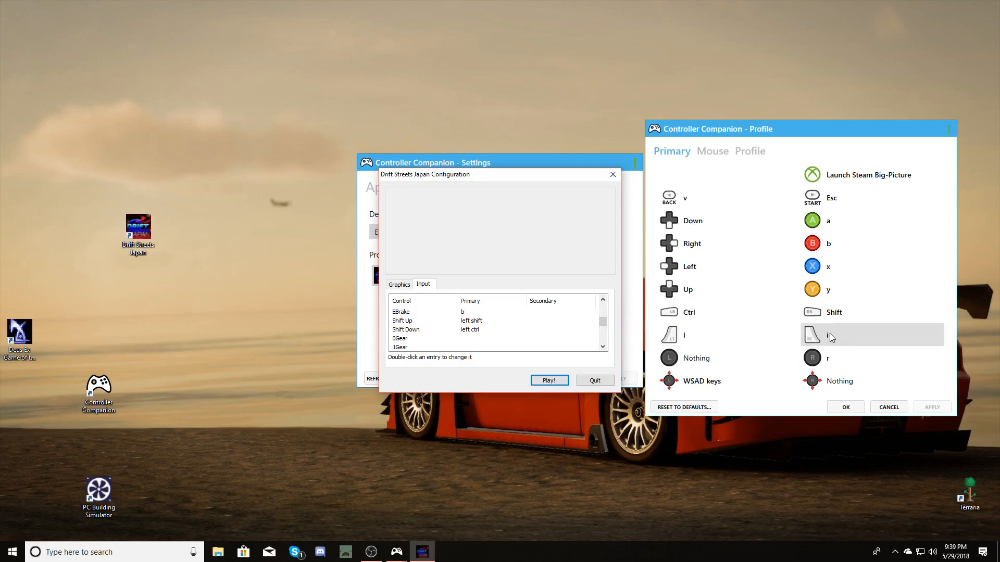
scroll(573, 317, "up", 2)
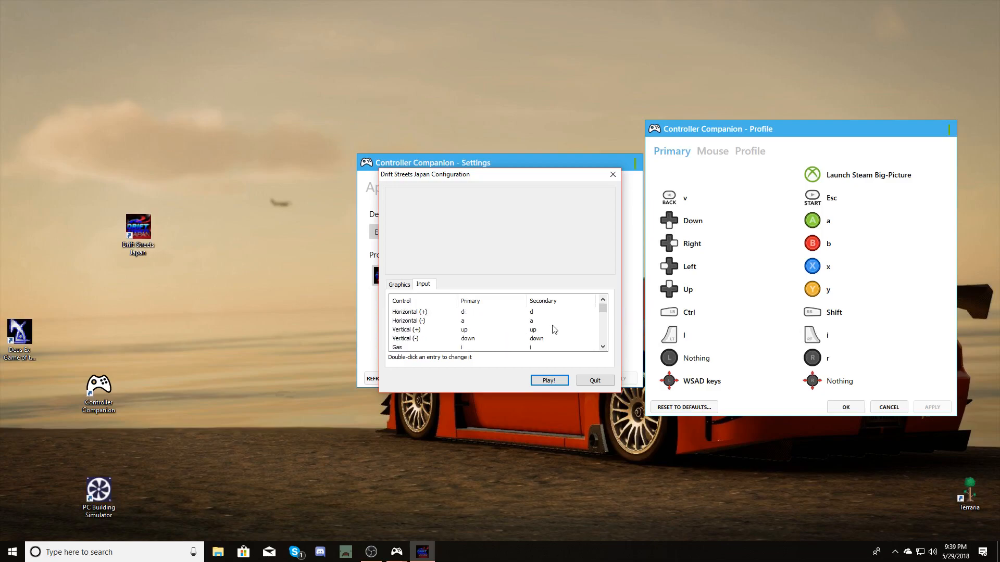
scroll(467, 342, "down", 1)
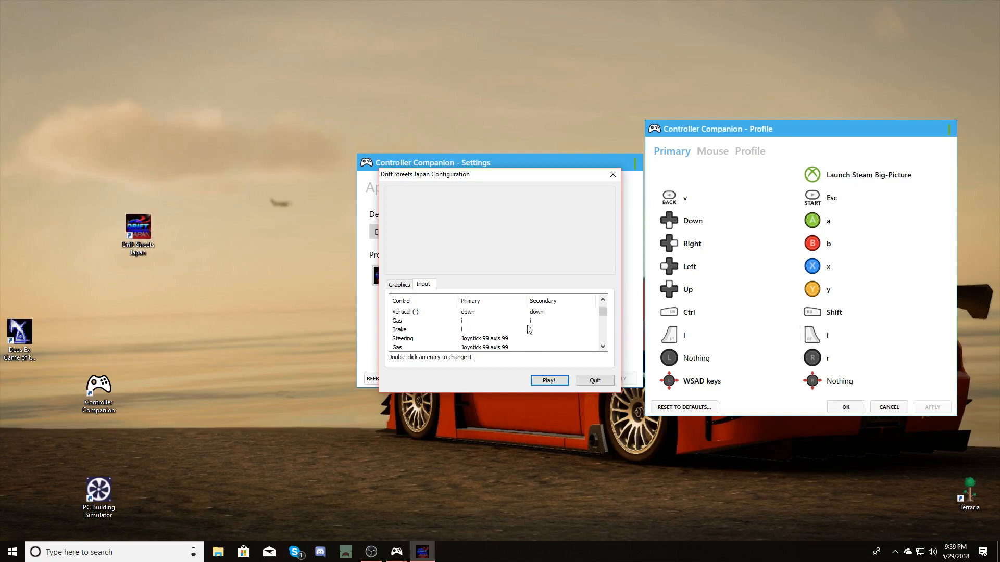
scroll(440, 334, "down", 2)
scroll(447, 327, "down", 4)
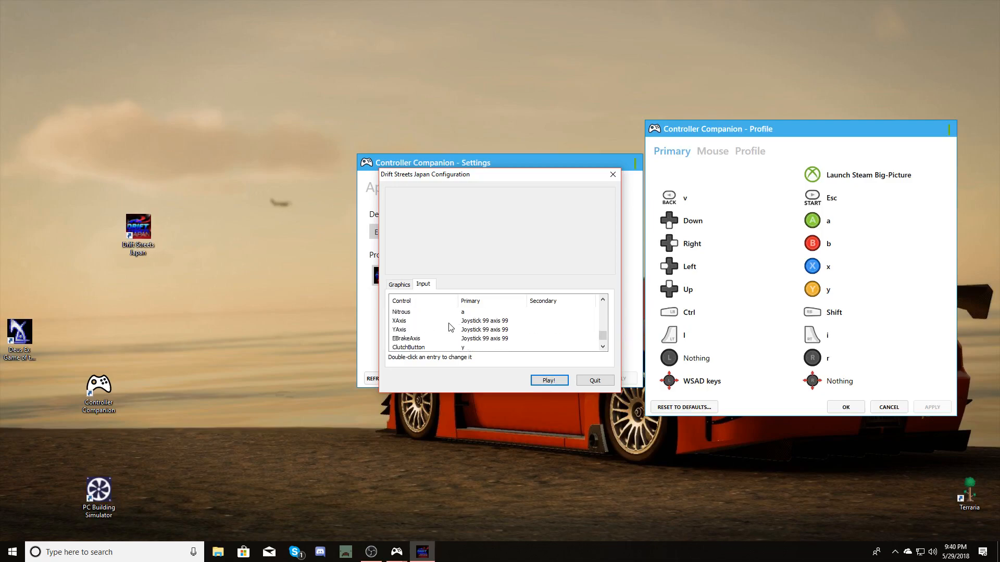
scroll(562, 341, "down", 1)
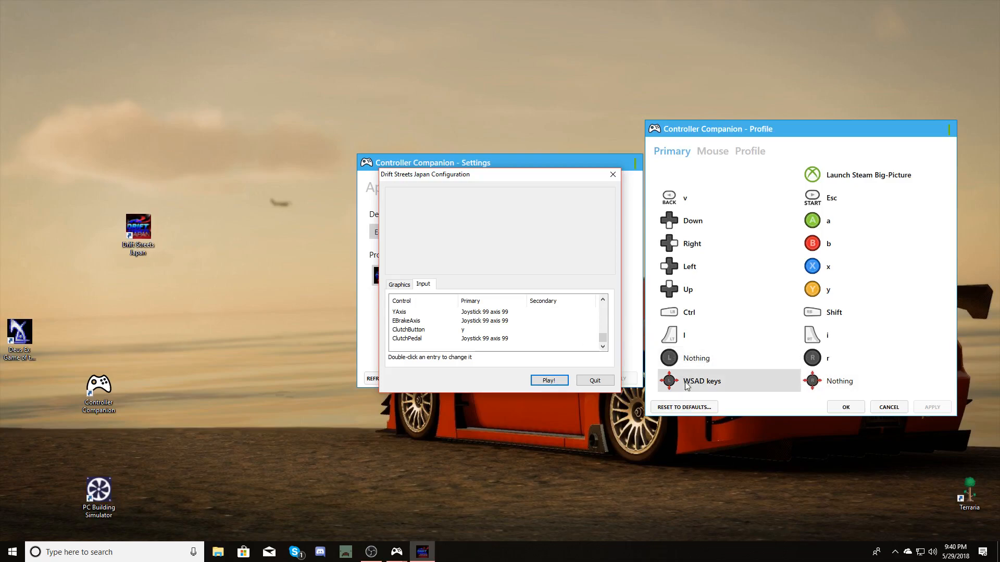
scroll(574, 334, "up", 5)
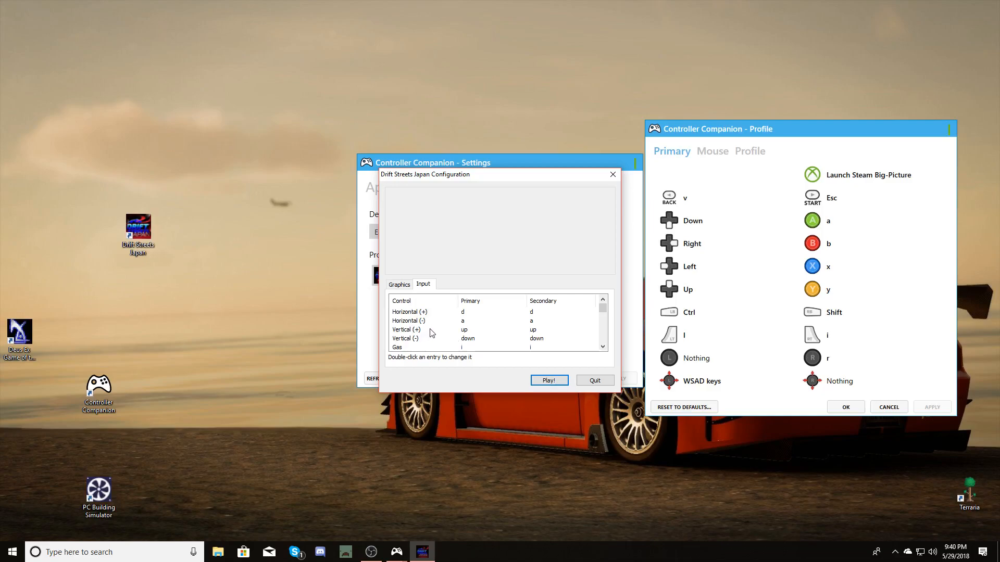
scroll(432, 329, "down", 1)
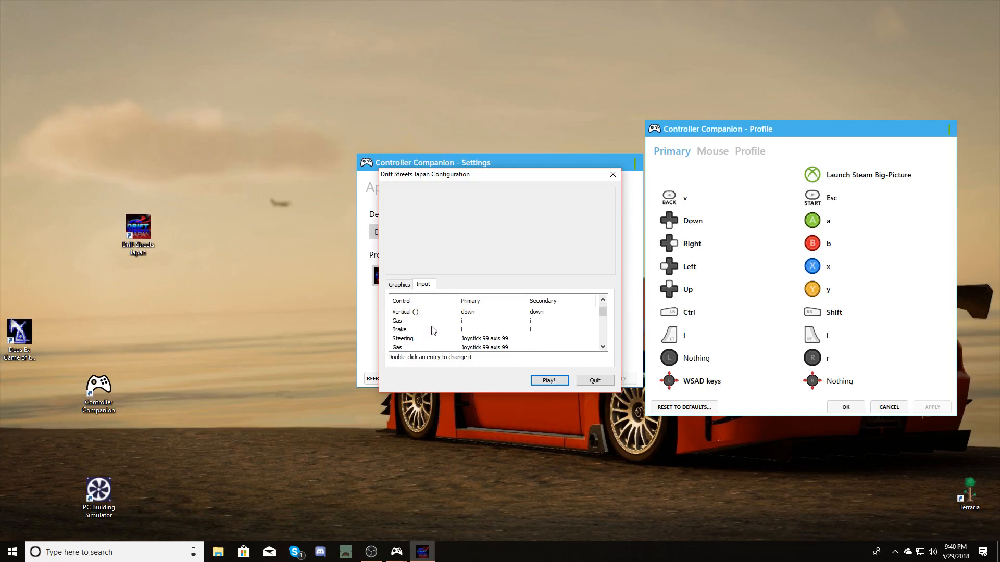
scroll(462, 323, "down", 1)
scroll(463, 321, "up", 1)
scroll(450, 341, "down", 2)
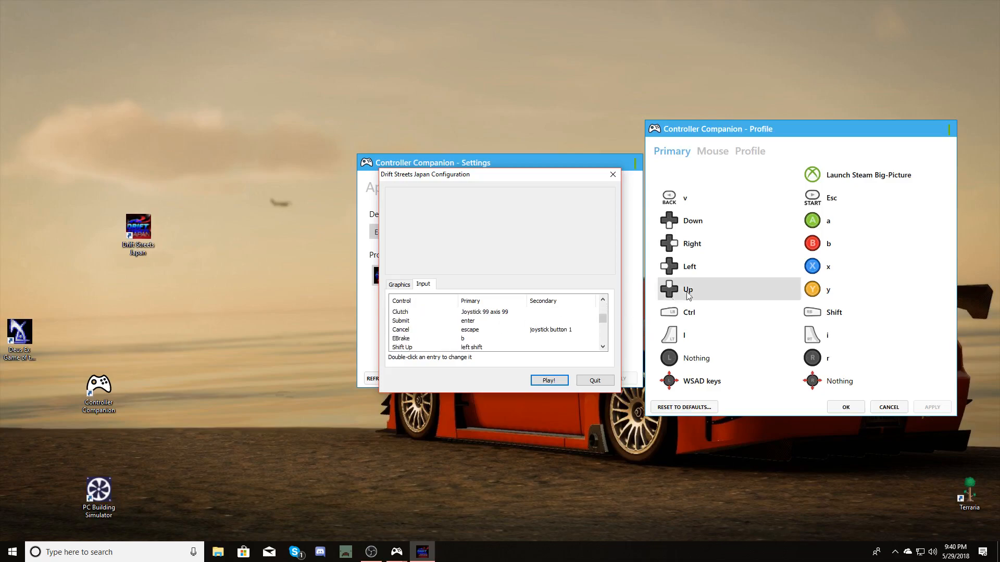
scroll(445, 320, "down", 1)
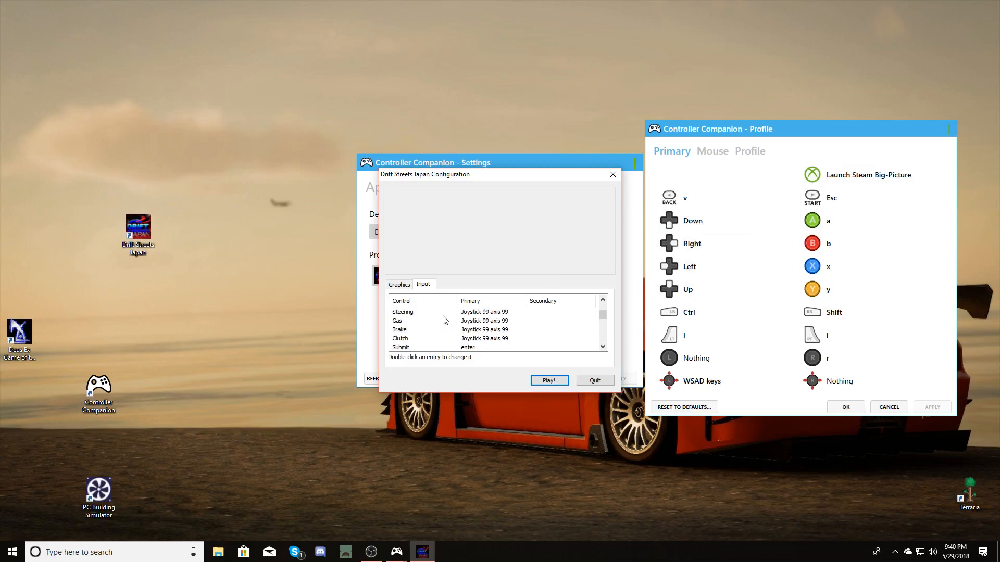
scroll(427, 320, "up", 1)
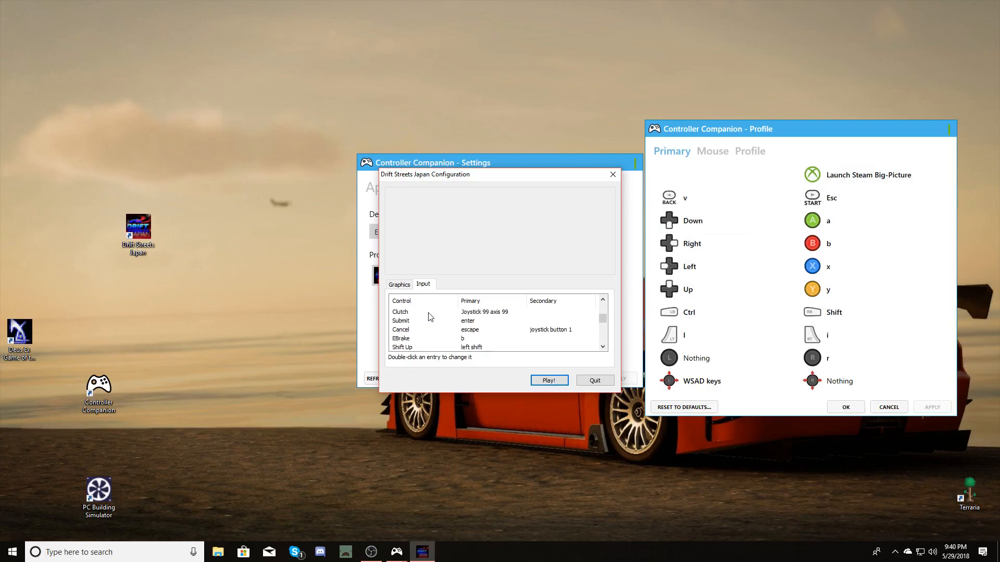
scroll(417, 318, "down", 1)
scroll(415, 323, "down", 3)
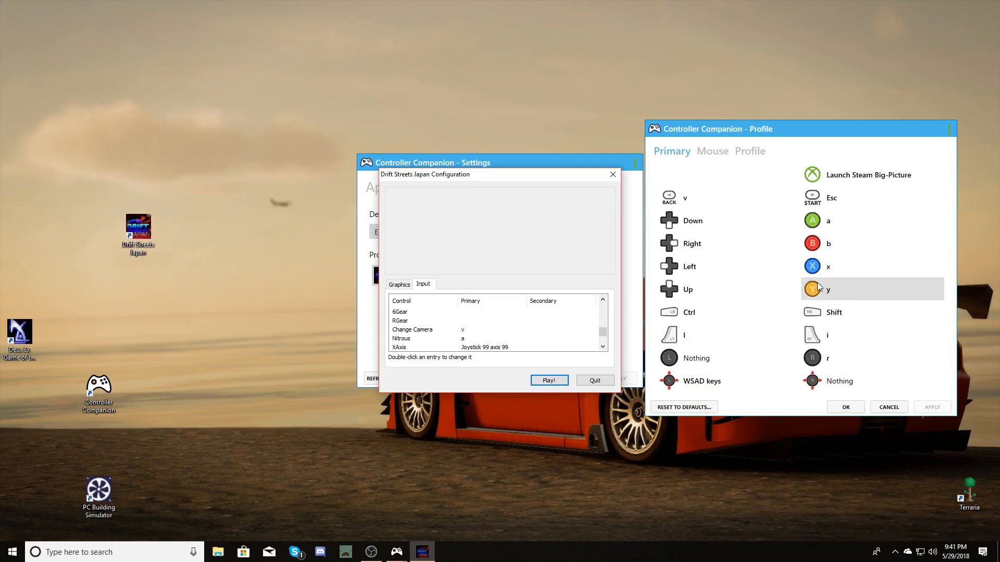
scroll(553, 326, "down", 2)
scroll(552, 326, "up", 5)
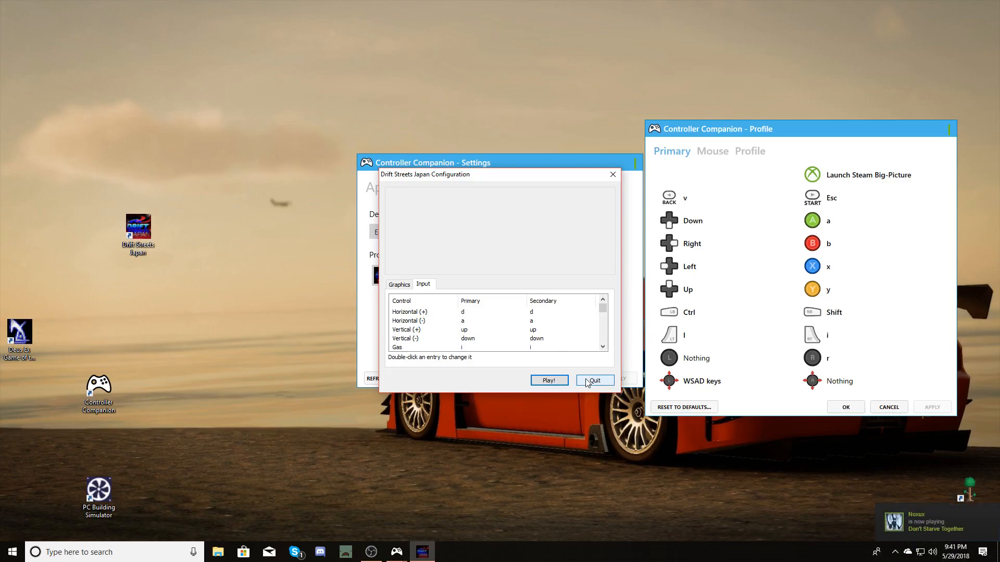
scroll(511, 341, "down", 3)
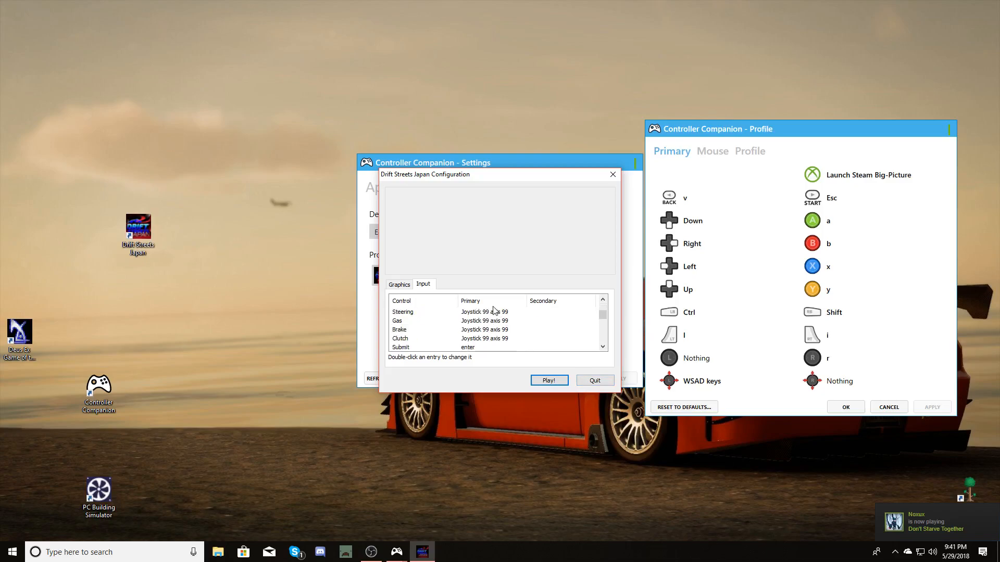
scroll(424, 316, "up", 2)
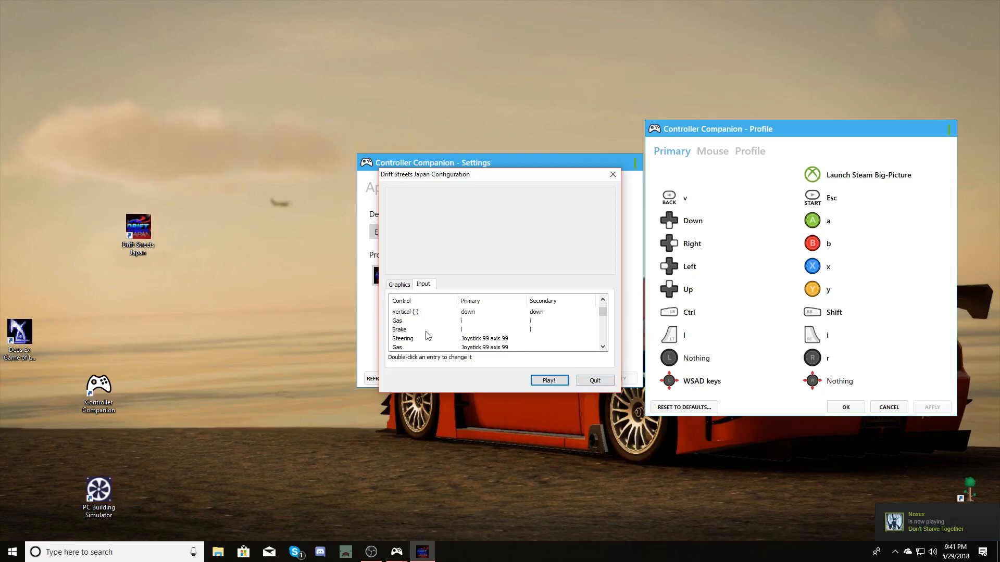
Rebind the joystick Steering entry to Joystick 1 axis 0 and Gas to Joystick 1 axis 1, along with the following axis entries.
double_click(467, 339)
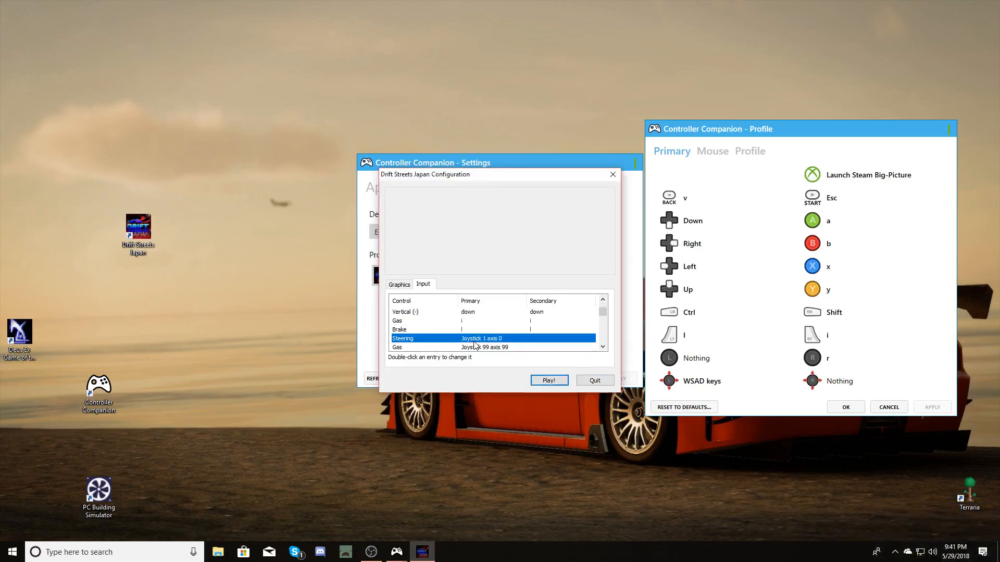
double_click(473, 347)
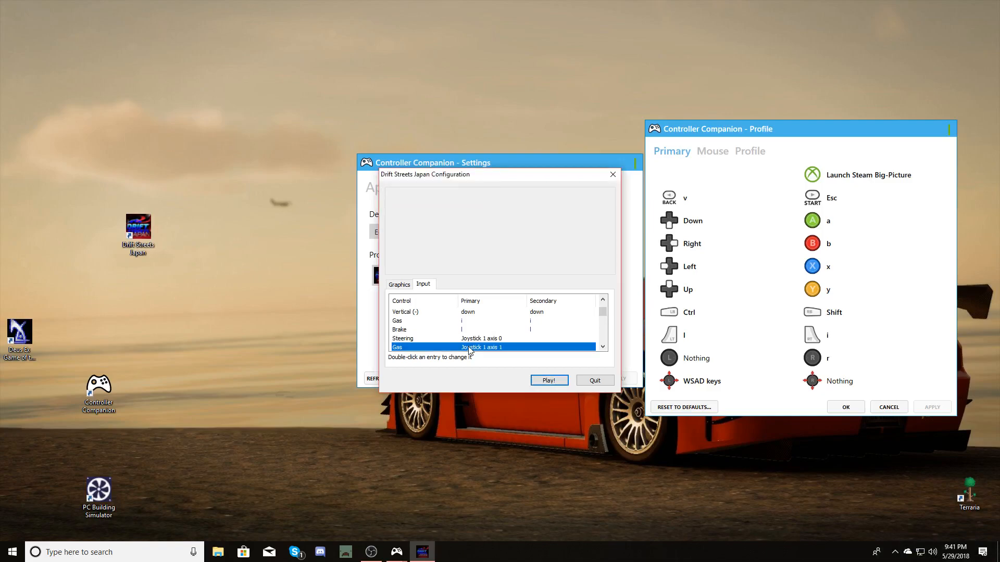
scroll(476, 347, "down", 1)
double_click(487, 331)
double_click(493, 339)
Rebind XAxis to Joystick 1 axis 0 and YAxis, EBrakeAxis and ClutchPedal to Joystick 1 axis 1.
scroll(494, 341, "down", 1)
scroll(494, 341, "down", 3)
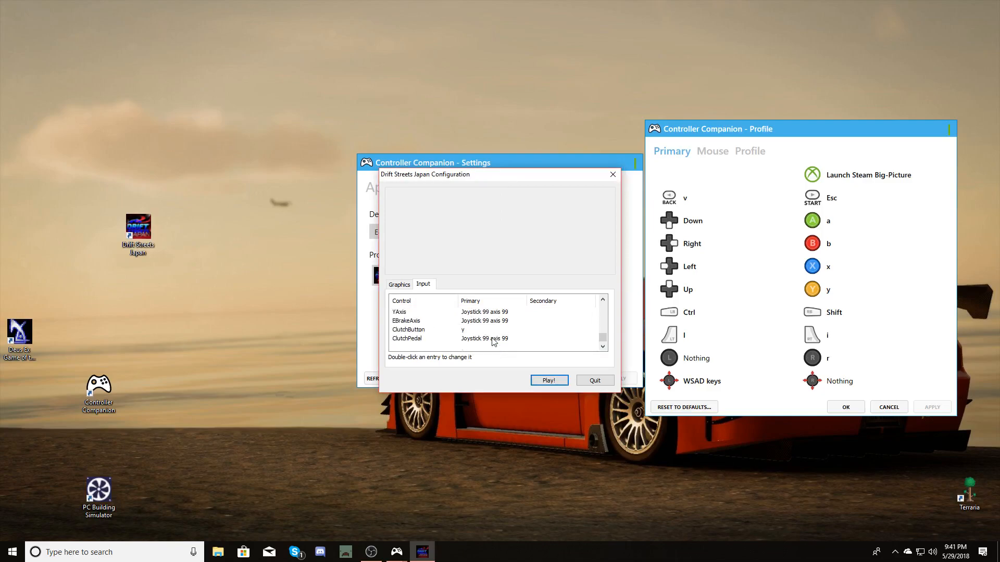
double_click(497, 341)
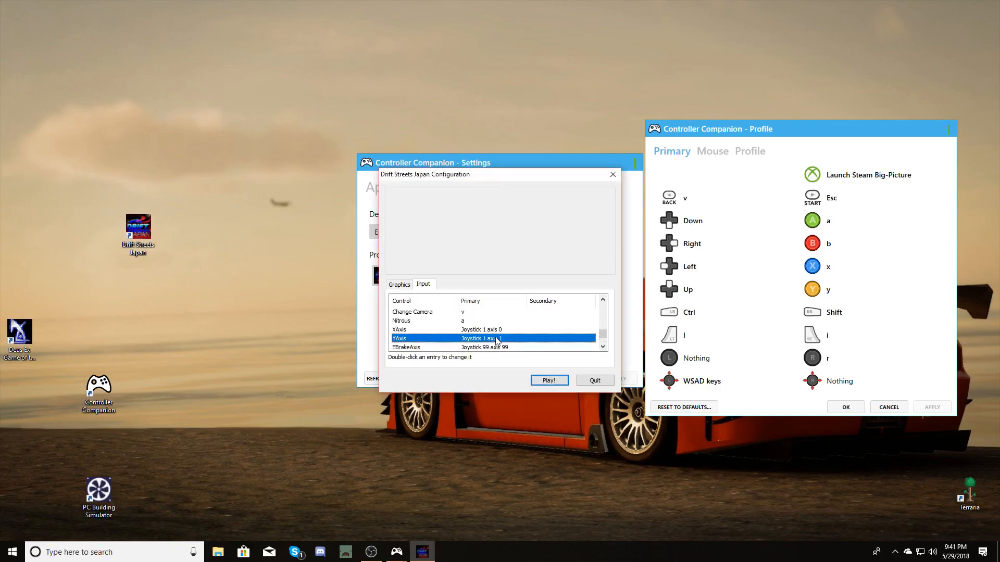
double_click(498, 348)
scroll(497, 338, "down", 1)
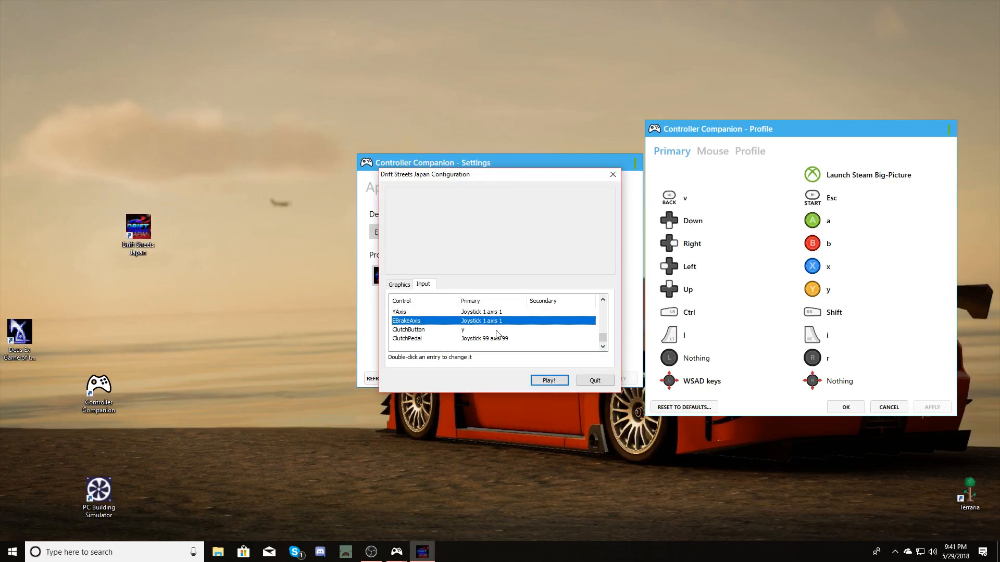
double_click(495, 340)
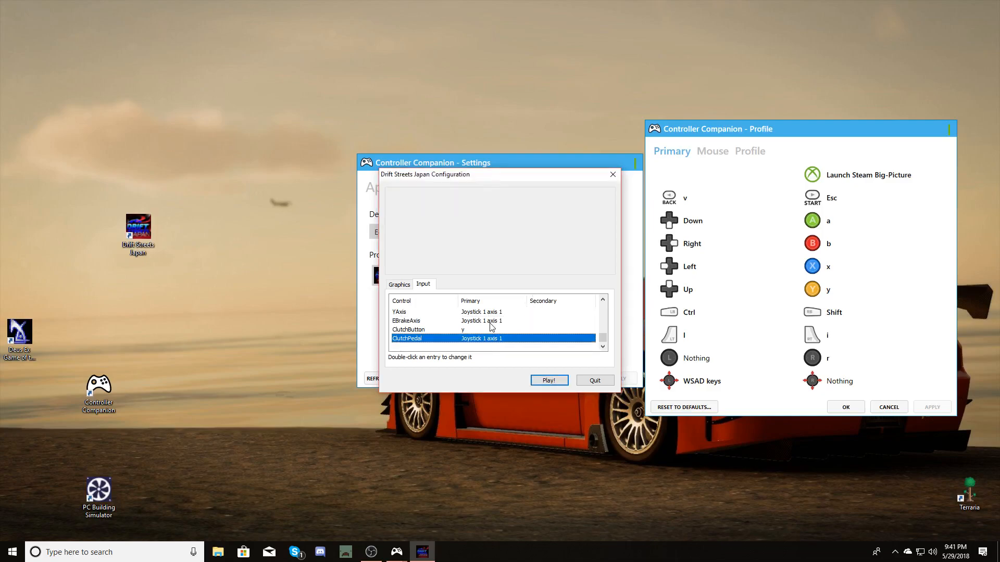
Open Registry Editor from a Windows search for regedit, at the Drift Streets Japan key under JDM4iK.
scroll(427, 329, "up", 2)
left_click(379, 511)
left_click(75, 554)
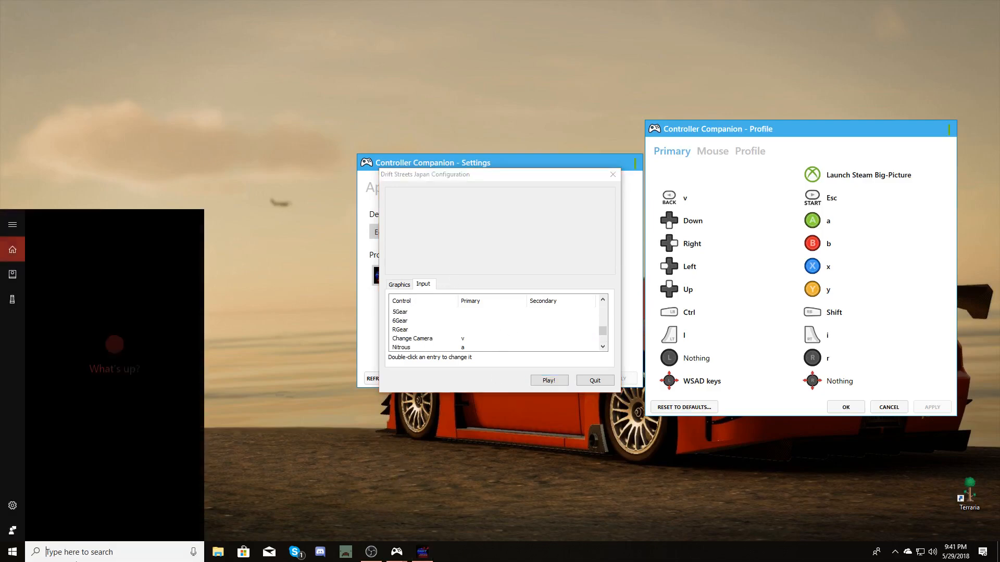
type("reg")
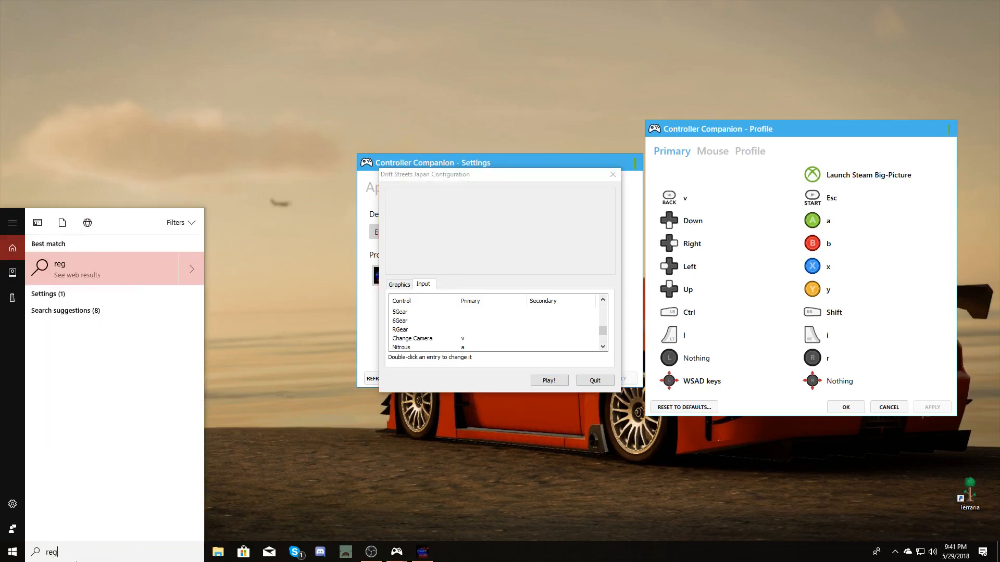
type("e")
type("dit")
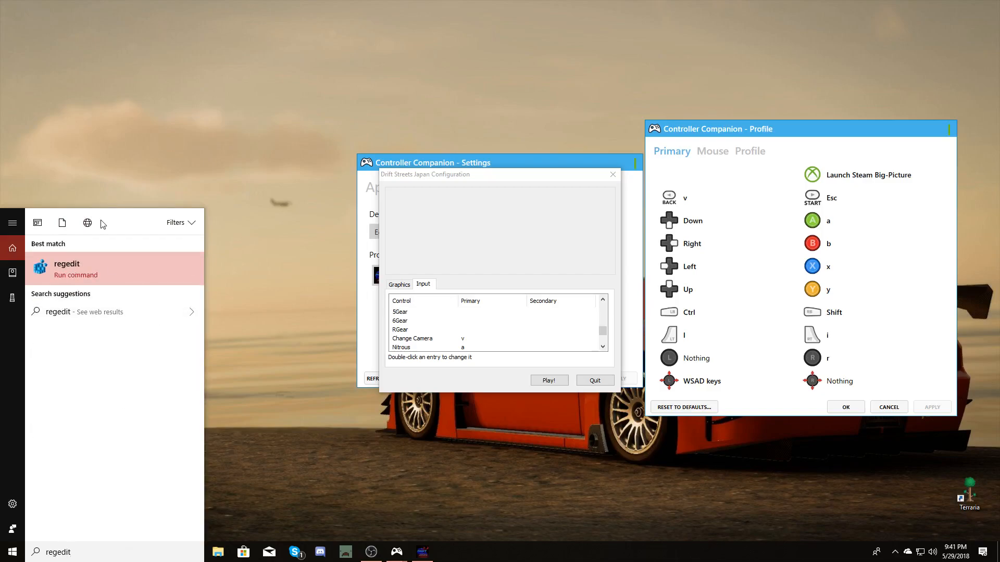
left_click(112, 264)
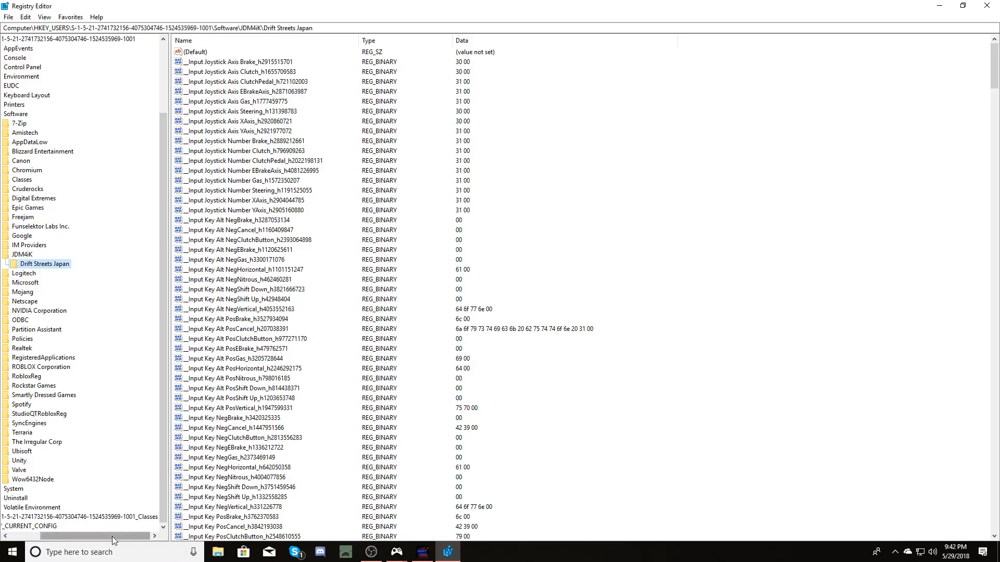
left_click_drag(112, 536, 77, 539)
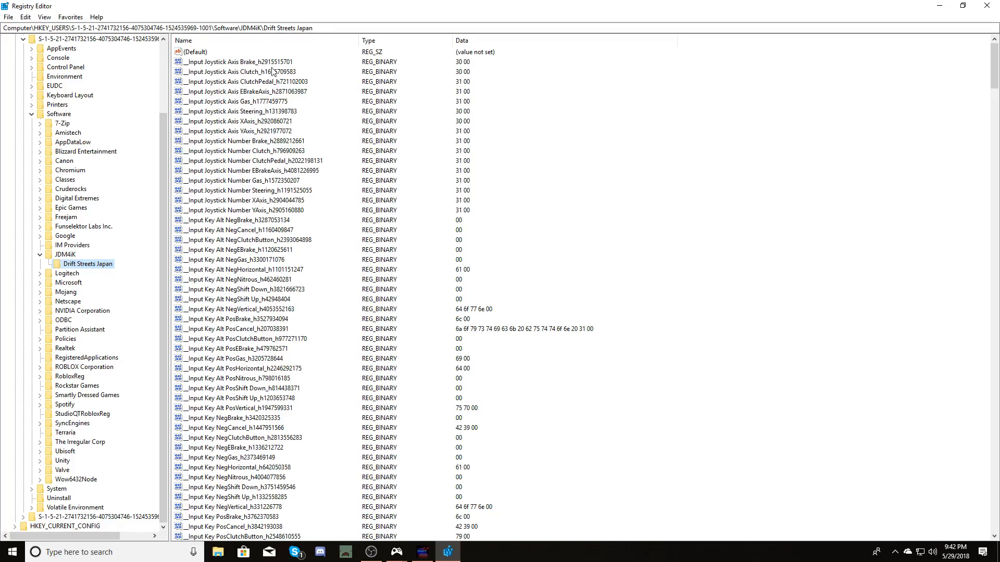
Change the Input Joystick Axis Brake binary value data to 99.
scroll(191, 375, "down", 7)
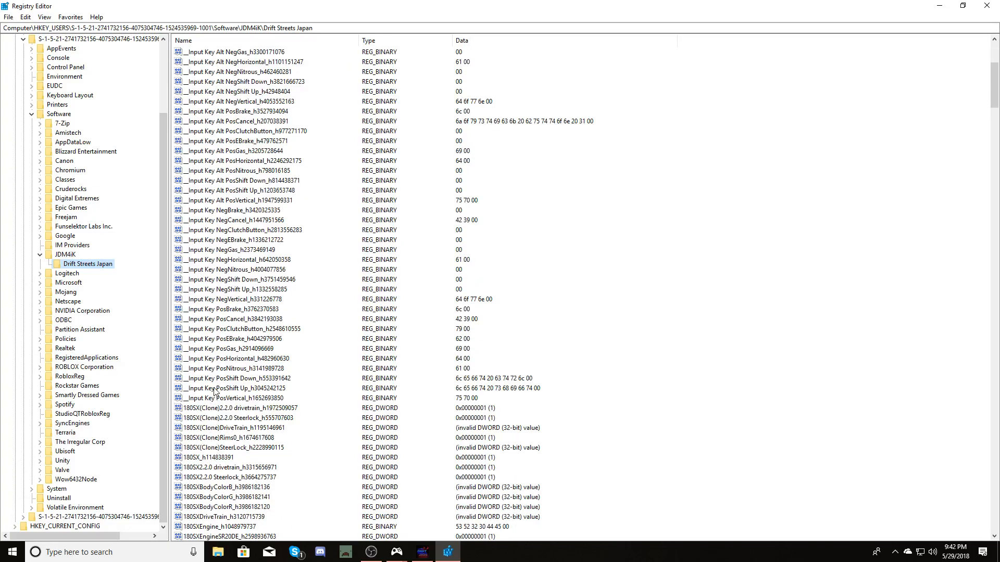
scroll(214, 346, "up", 7)
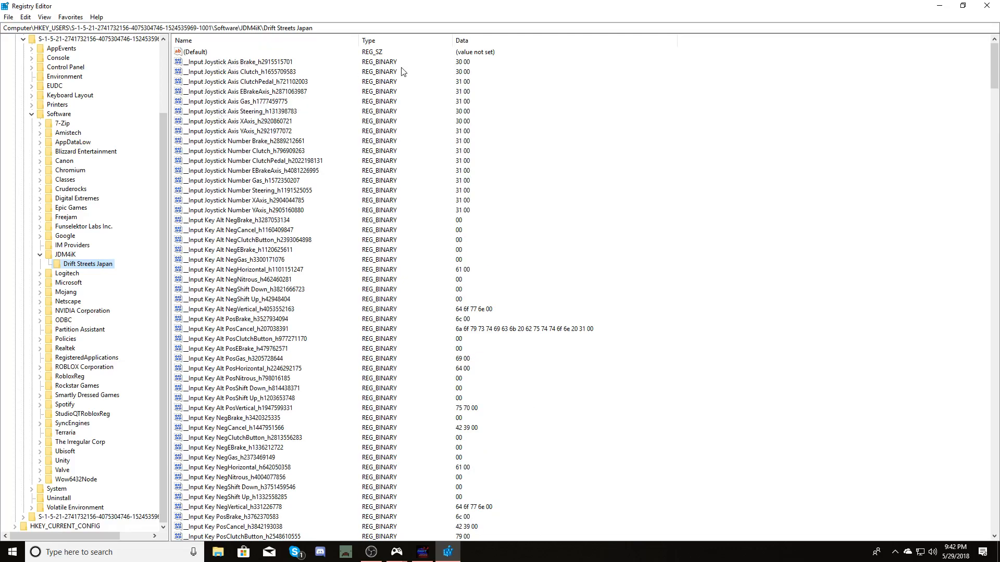
double_click(285, 63)
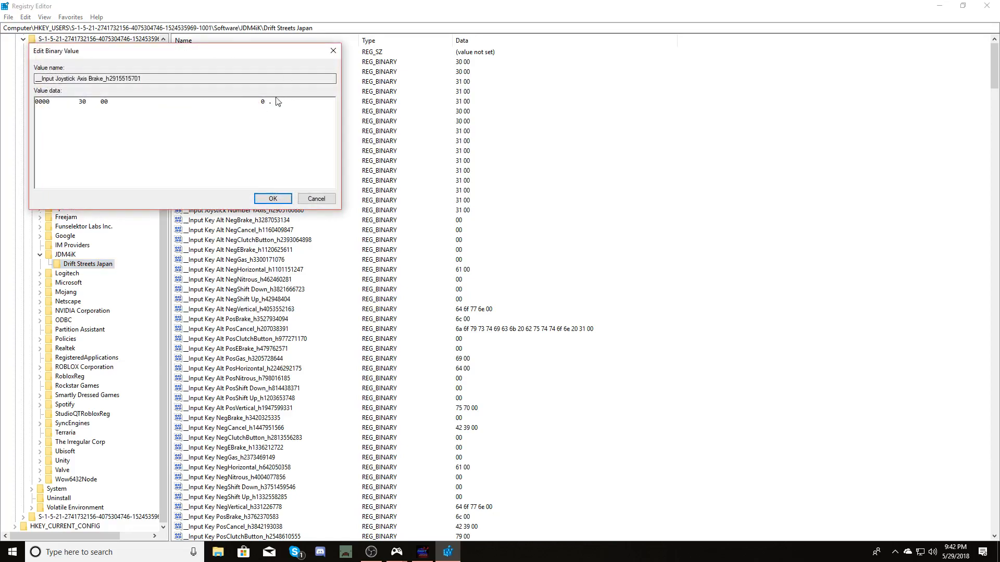
left_click_drag(267, 100, 264, 101)
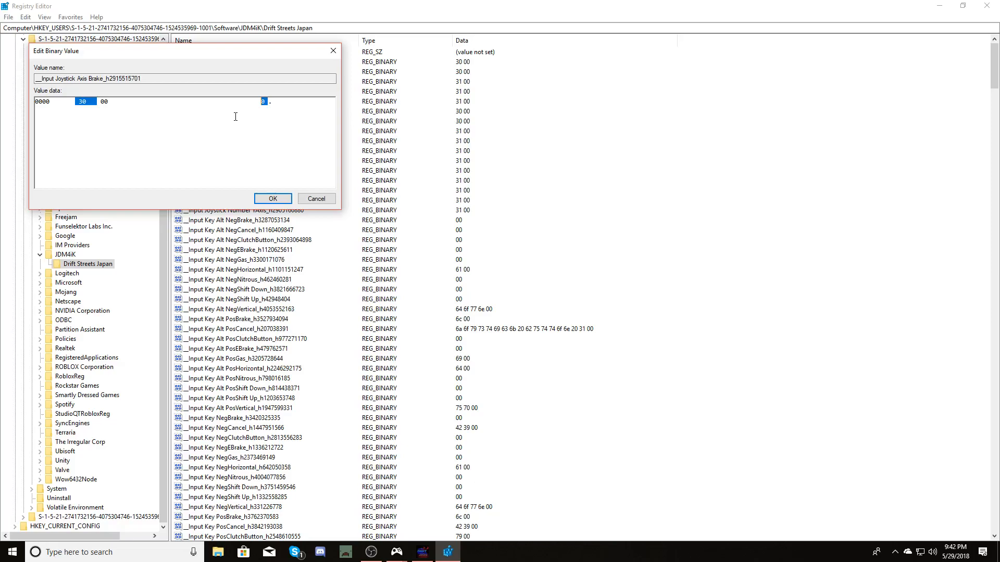
type("99")
left_click(280, 200)
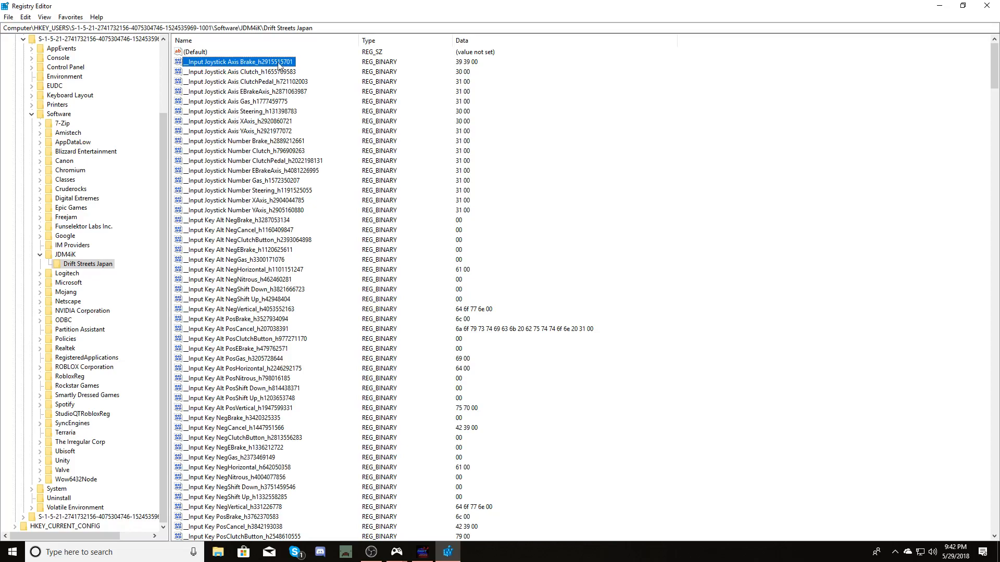
Change the Input Joystick Number Brake binary value data to 99.
left_click_drag(320, 61, 242, 131)
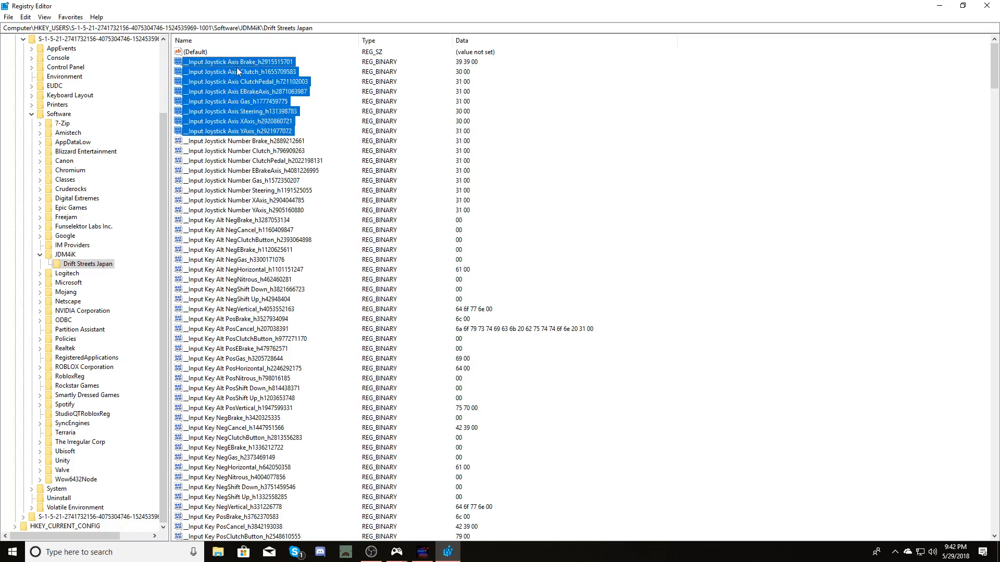
double_click(235, 142)
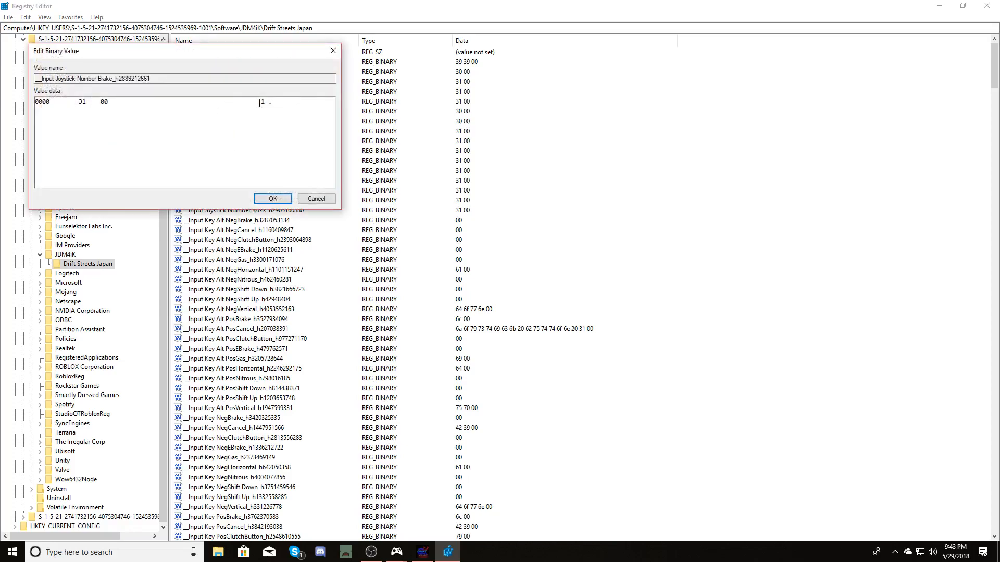
left_click_drag(262, 102, 267, 102)
type("99")
key("Return")
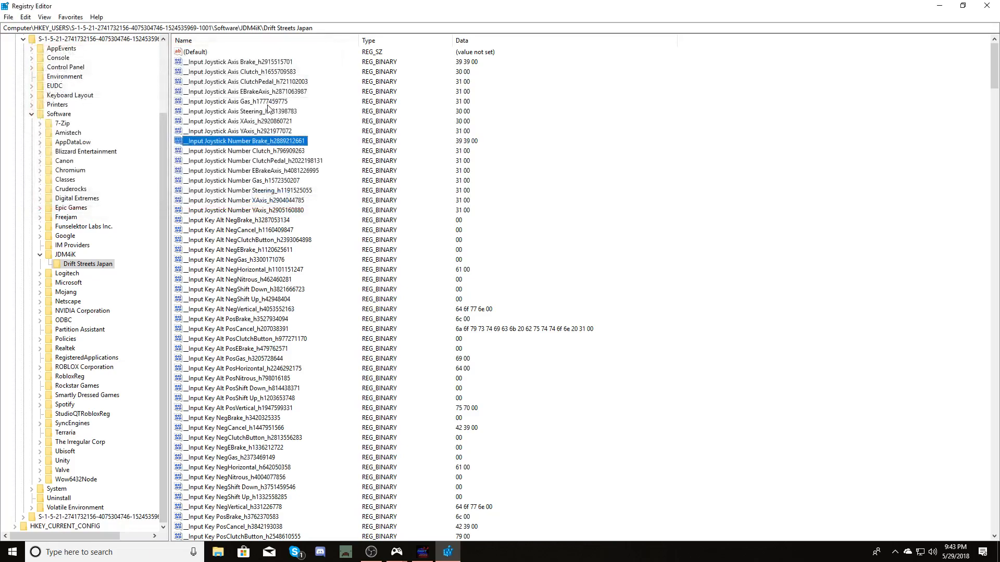
Set the Input Joystick Number Clutch and ClutchPedal binary values to 99.
double_click(292, 151)
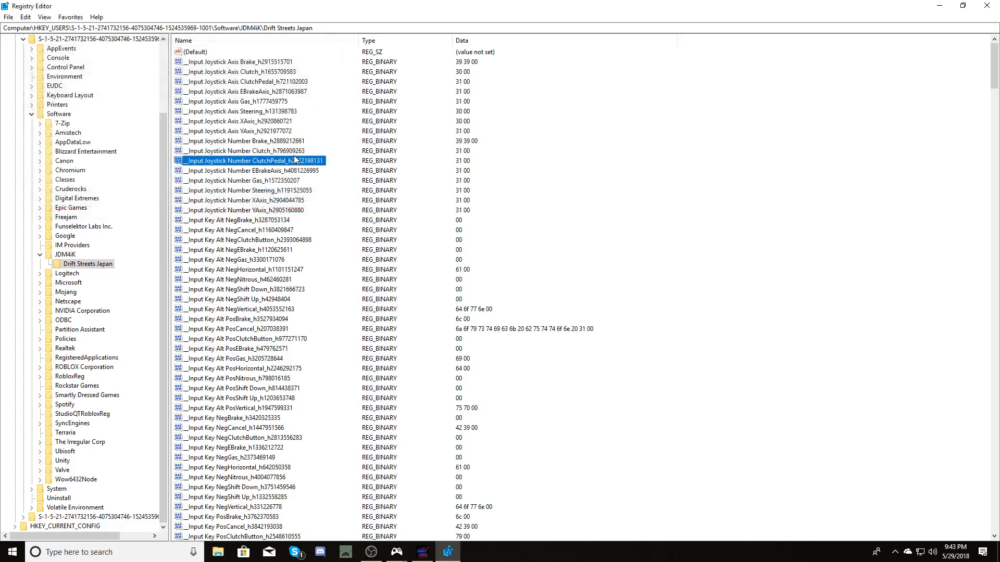
left_click_drag(262, 102, 266, 102)
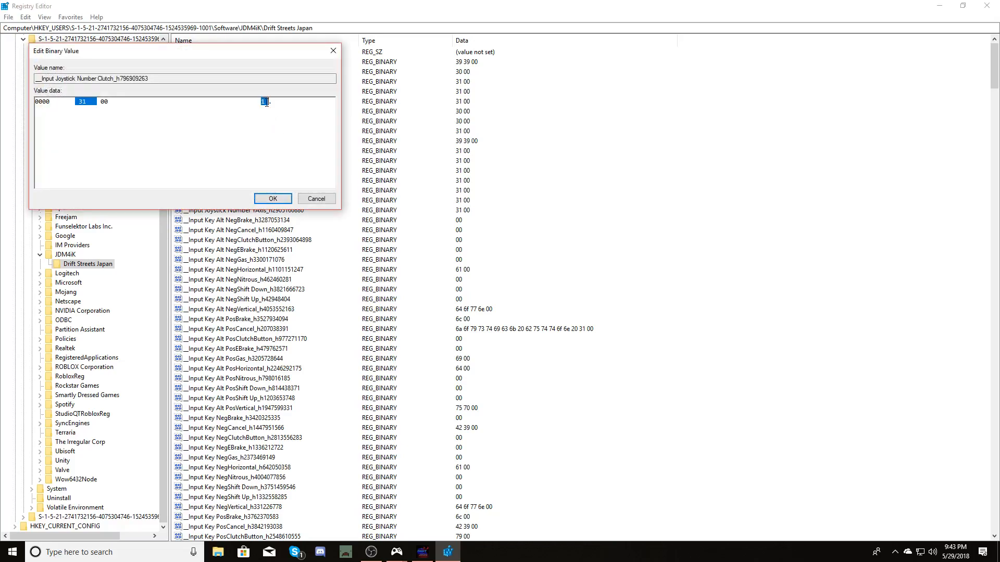
type("99")
key("Return")
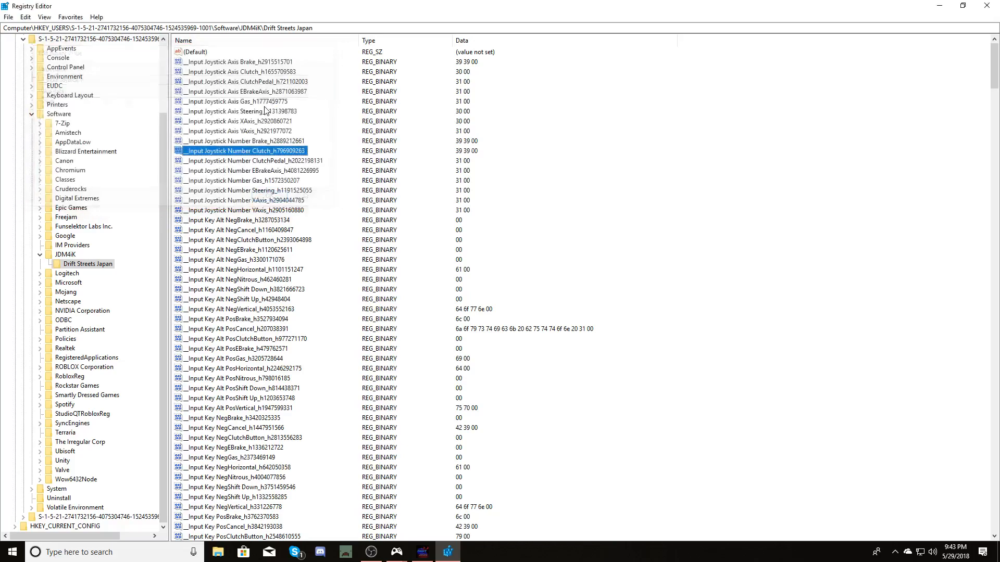
double_click(252, 162)
left_click_drag(261, 101, 269, 102)
type("99")
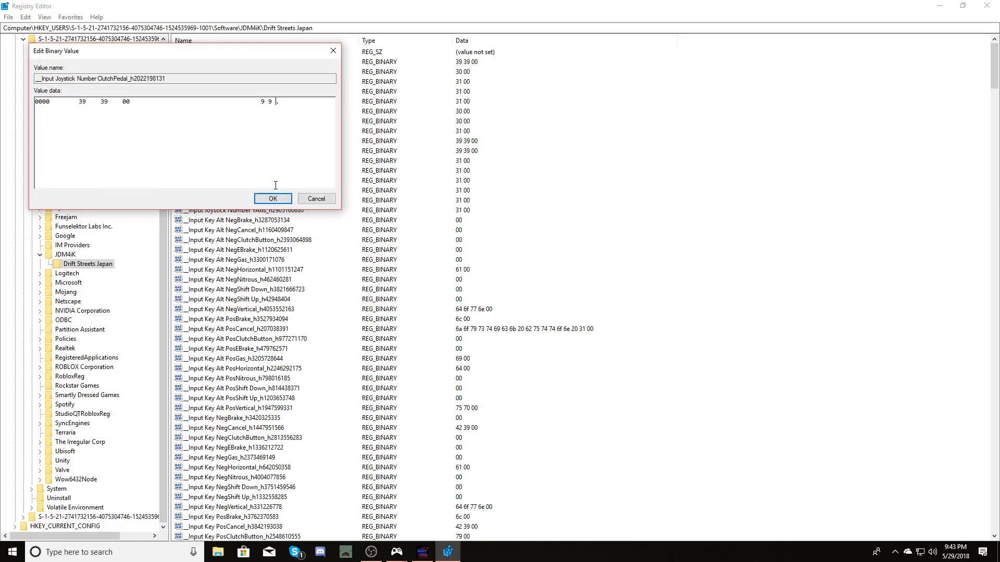
left_click(273, 199)
Set the Input Joystick Number EBrakeAxis and Gas binary values to 99.
left_click(262, 171)
double_click(261, 171)
left_click_drag(261, 102, 268, 102)
type("99")
left_click(273, 199)
double_click(268, 180)
type("99")
left_click(272, 199)
Set the Input Joystick Number Steering and XAxis binary values to 99.
double_click(265, 190)
type("9 39")
left_click(272, 199)
double_click(270, 201)
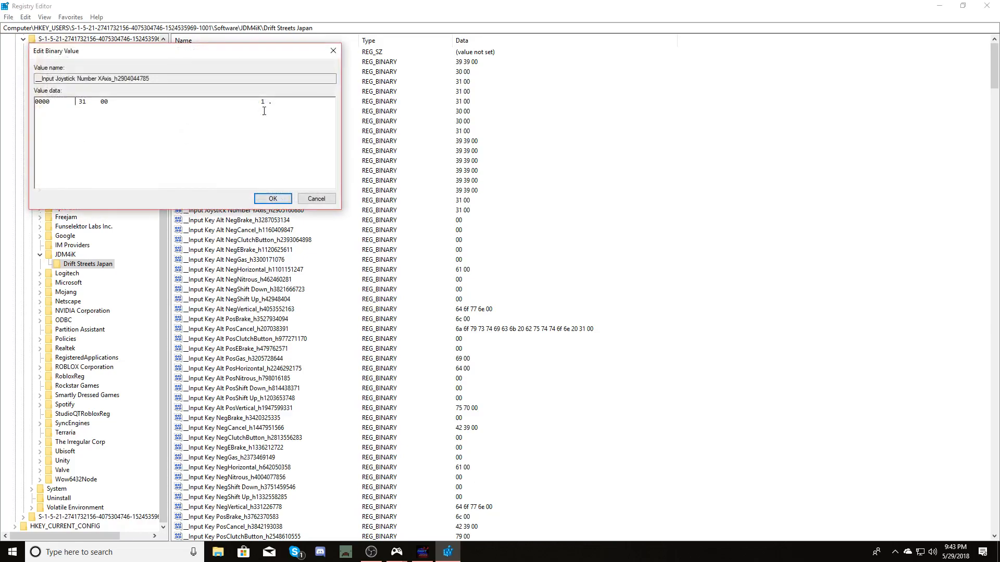
type("99")
left_click(272, 197)
Edit the Input Joystick Number YAxis binary value, entering 99 in its data.
double_click(271, 210)
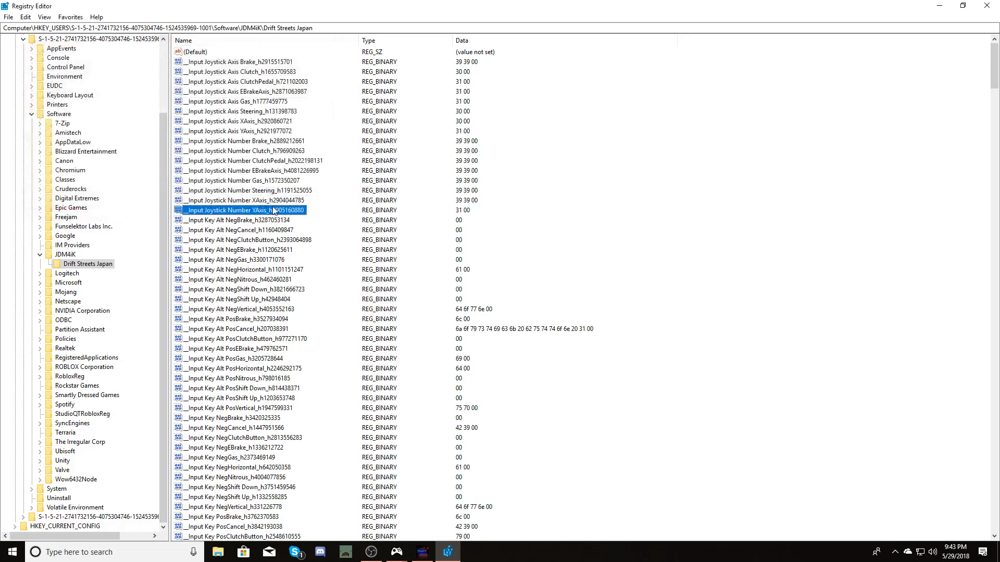
type("90 1 .")
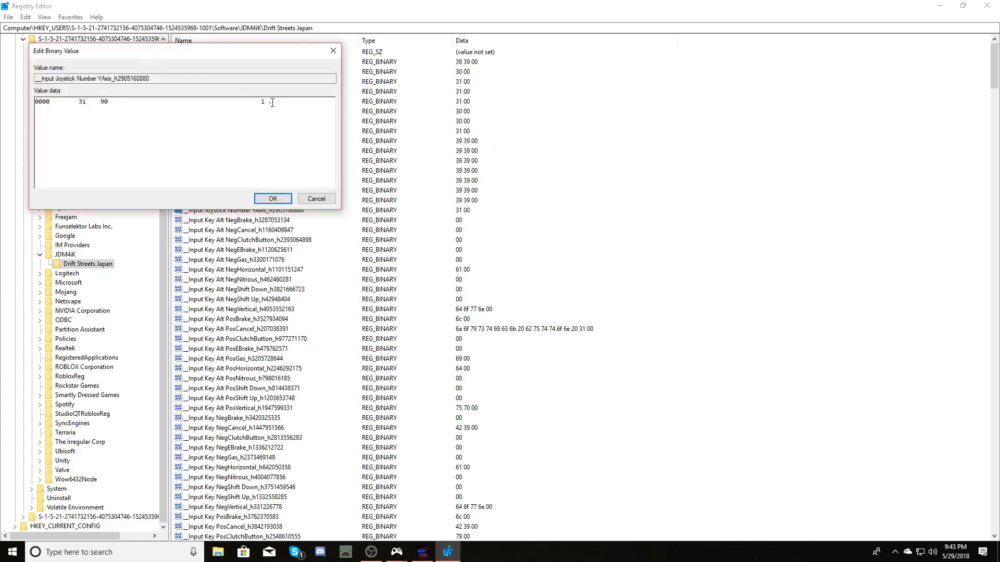
left_click_drag(267, 103, 263, 104)
type("9")
left_click(272, 198)
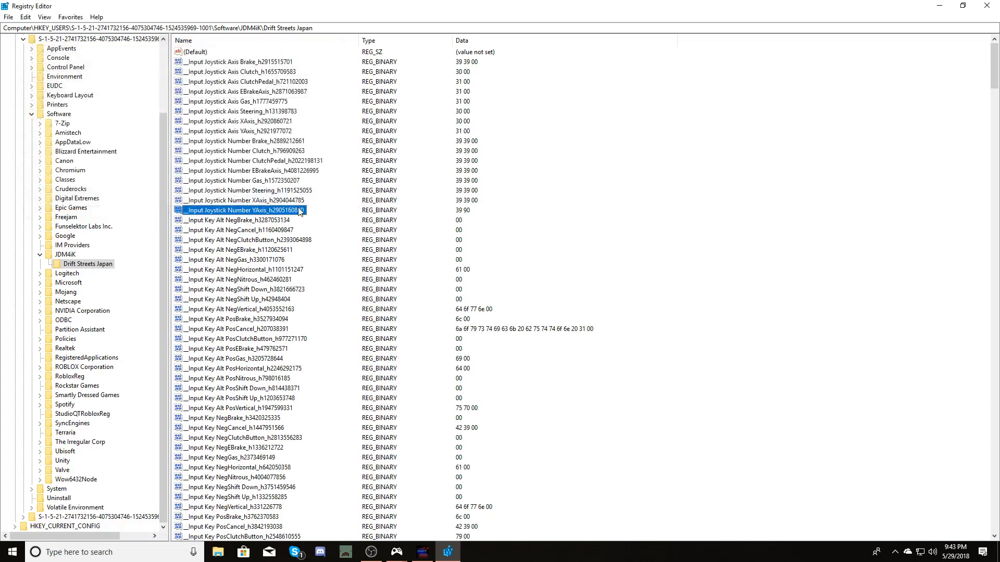
double_click(301, 210)
left_click_drag(266, 103, 262, 102)
type("99")
left_click(280, 200)
Set the Input Joystick Axis Clutch and ClutchPedal binary values to 99.
double_click(252, 72)
left_click_drag(261, 101, 266, 101)
type("99")
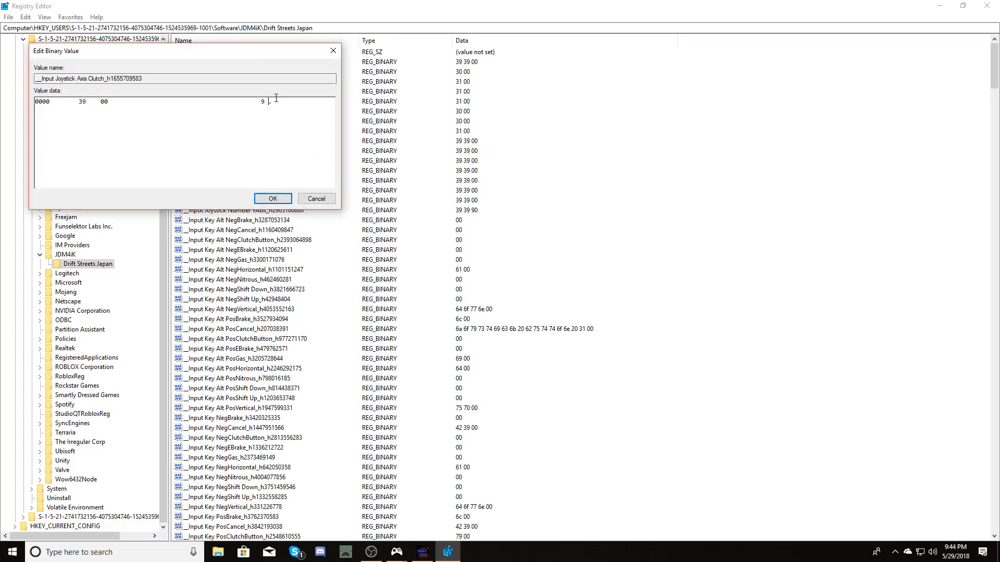
left_click(276, 207)
double_click(291, 83)
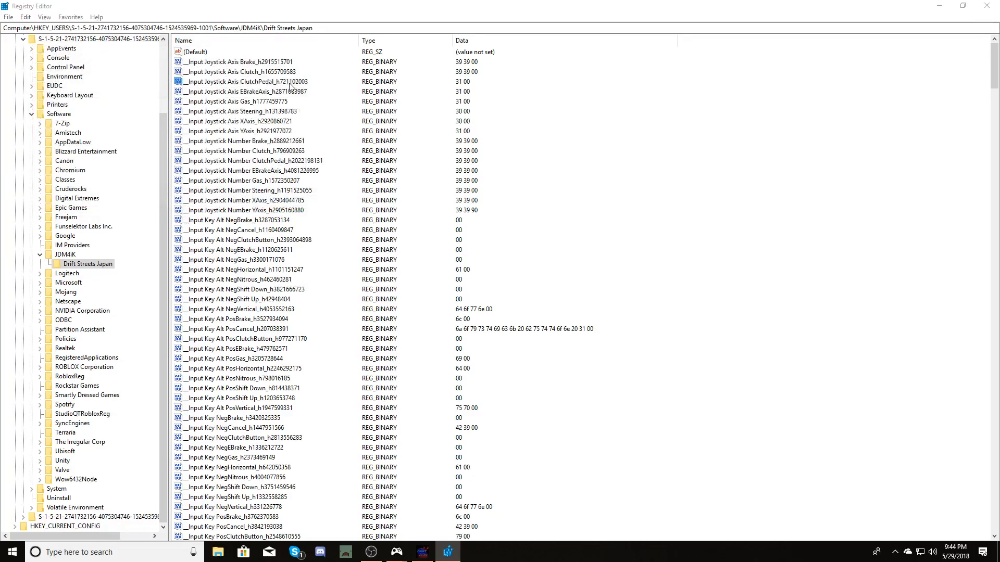
left_click_drag(261, 101, 265, 101)
type("99")
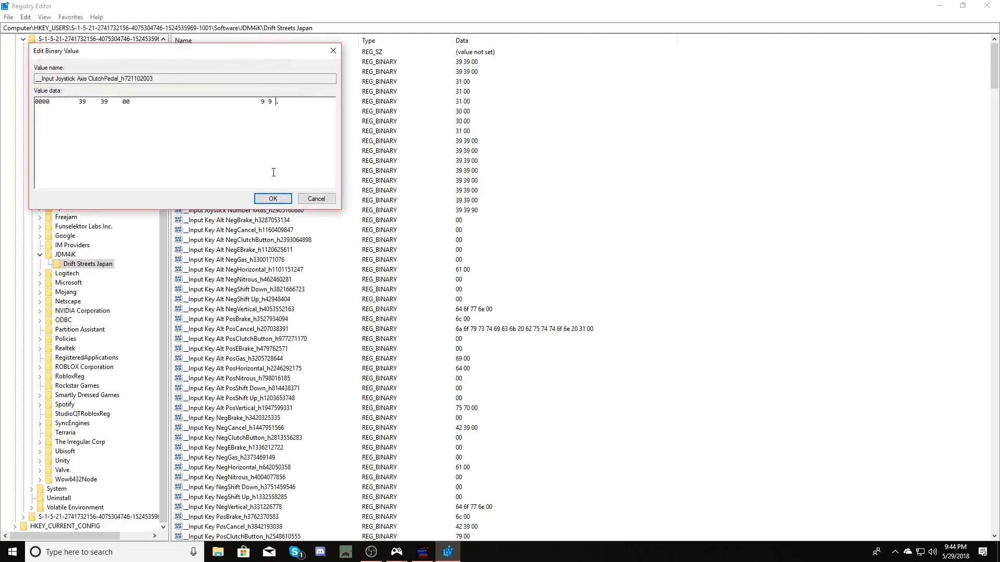
left_click(276, 199)
Set the Input Joystick Axis EBrakeAxis value to 99 and the Axis Gas value to 99.
double_click(271, 92)
left_click_drag(260, 101, 266, 101)
type("99")
left_click(273, 199)
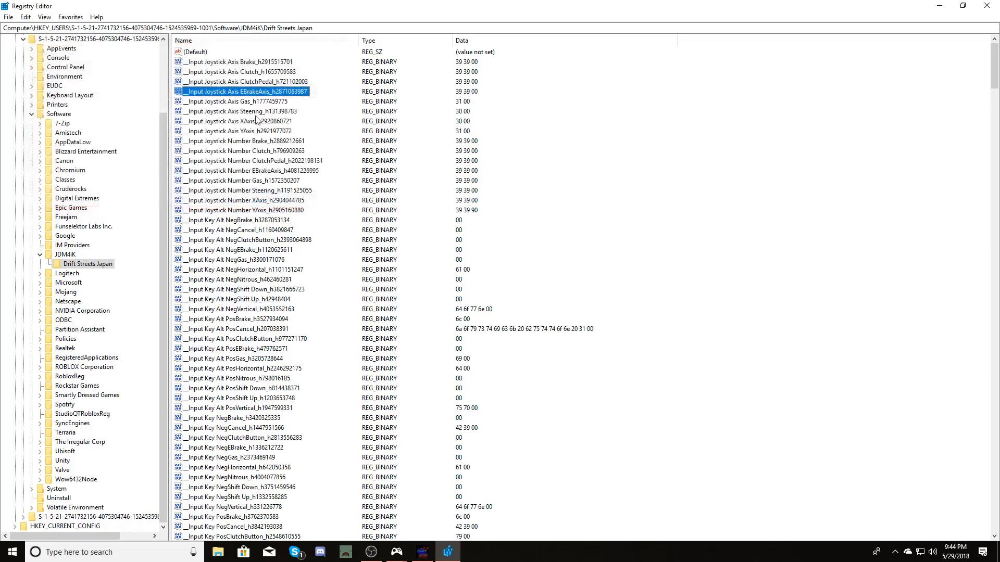
double_click(266, 101)
type("9")
left_click_drag(266, 101, 266, 102)
type("9 9 9")
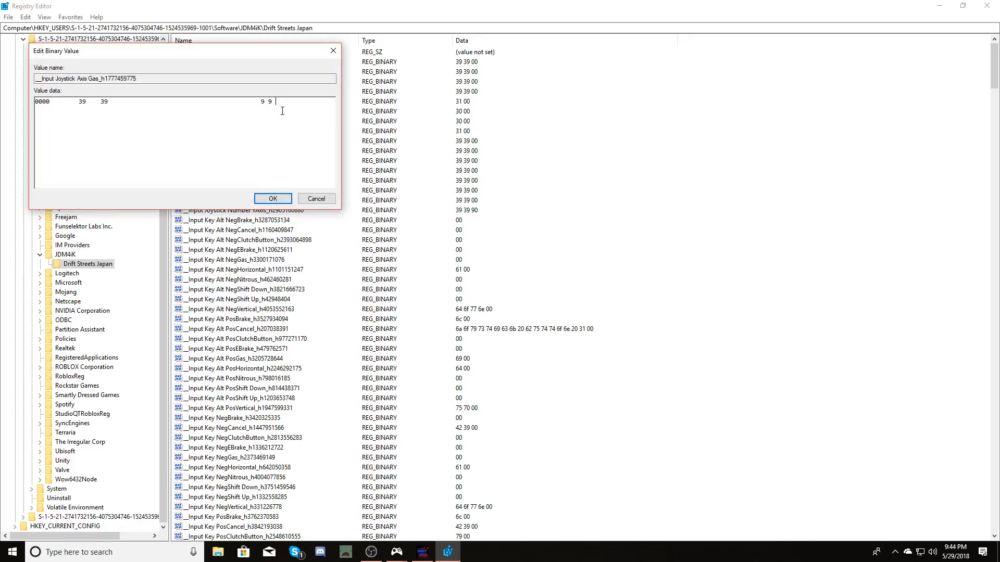
type(".")
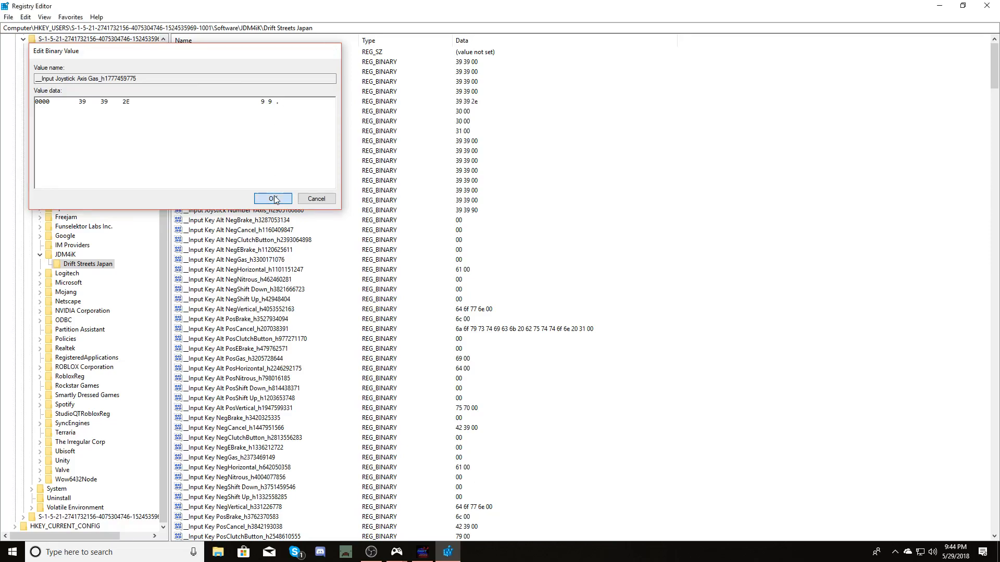
left_click(272, 199)
Set the Input Joystick Axis Steering and XAxis binary values to 99.
double_click(264, 111)
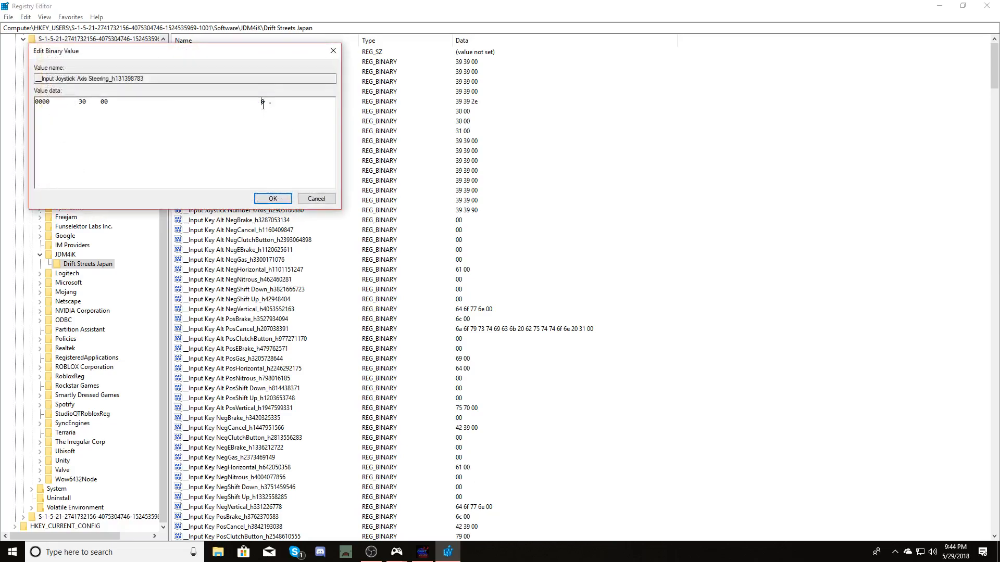
left_click_drag(262, 102, 266, 102)
type("99")
left_click(272, 198)
double_click(277, 121)
left_click_drag(262, 102, 265, 102)
type("99")
left_click(270, 198)
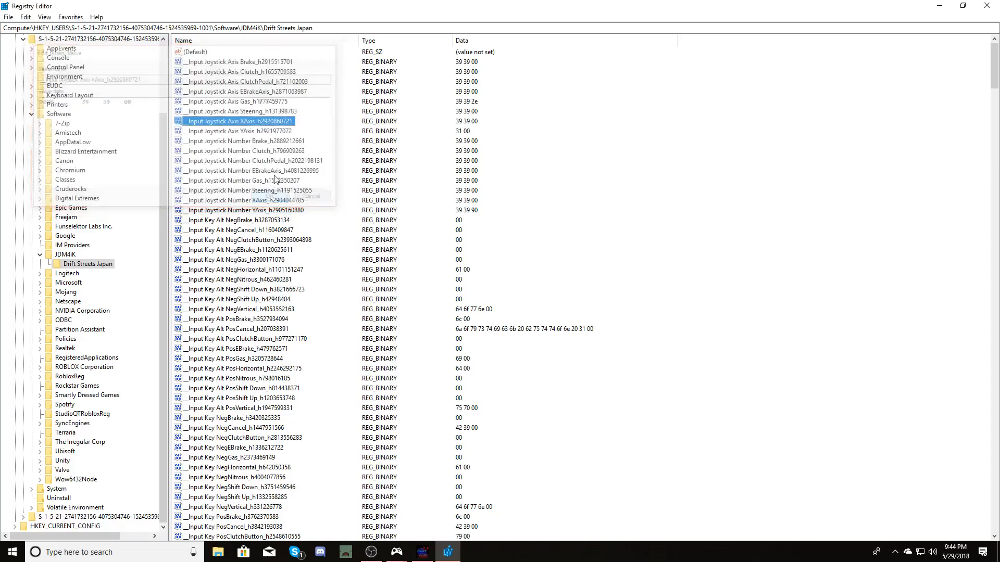
Change the Input Joystick Axis YAxis binary value data to 99.
double_click(241, 131)
left_click_drag(262, 102, 266, 102)
type("99")
left_click(271, 199)
Scroll through the Drift Streets Japan registry values to review the edited joystick entries.
scroll(319, 181, "down", 1)
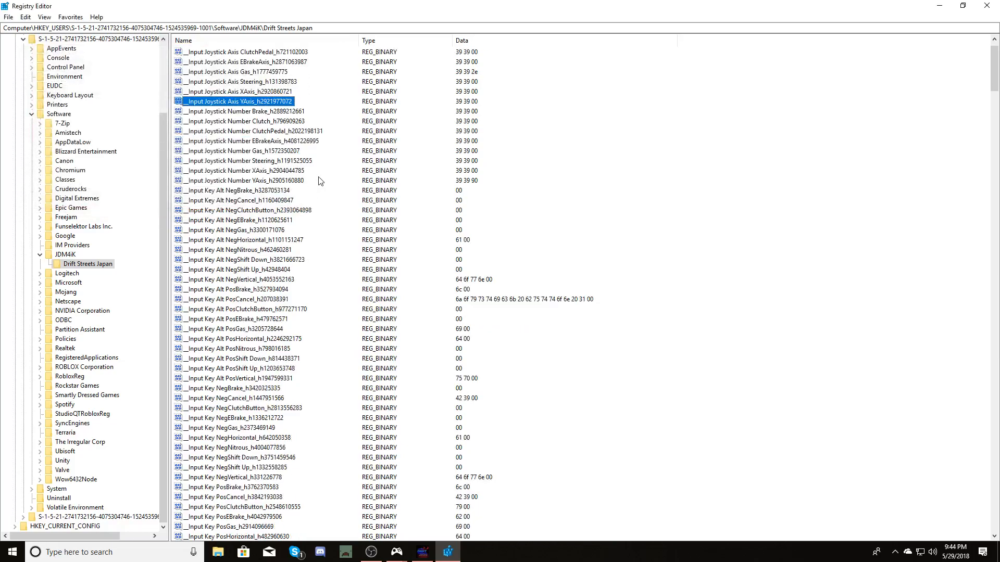
scroll(382, 186, "down", 3)
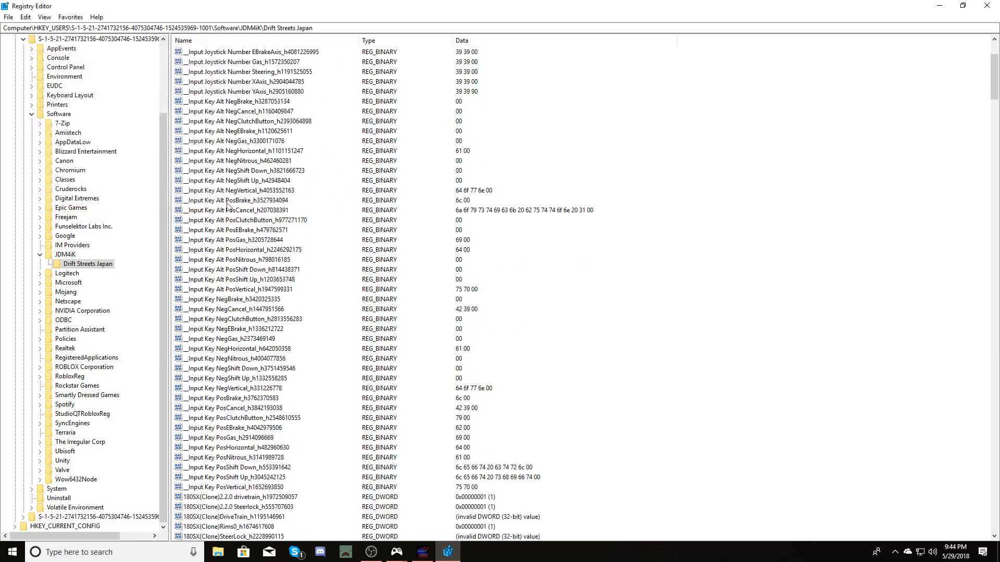
scroll(326, 183, "down", 11)
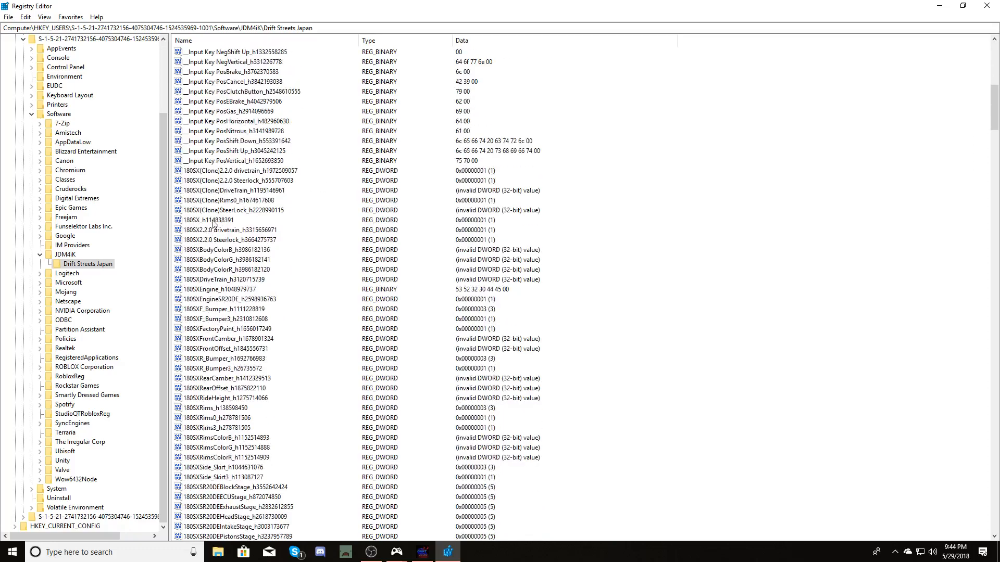
scroll(308, 174, "up", 5)
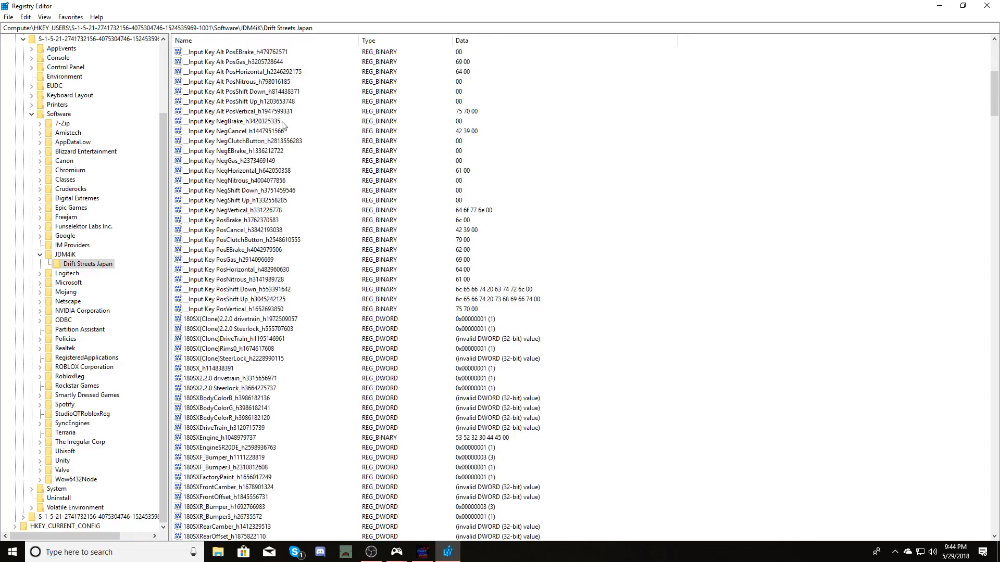
scroll(341, 138, "up", 4)
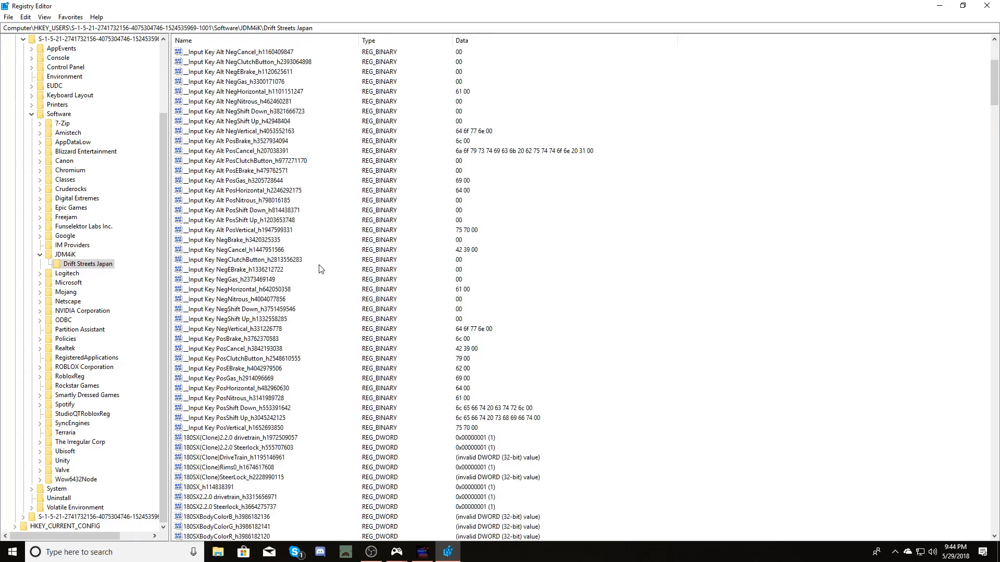
scroll(317, 269, "up", 3)
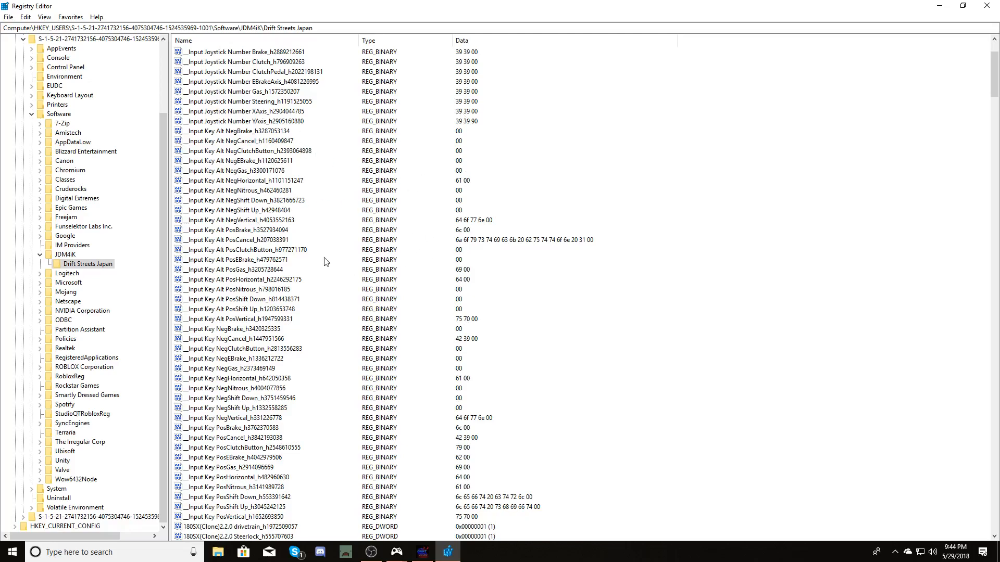
Open the Alt PosCancel and Alt PosVertical key values to inspect their binary data, cancelling each without changes.
double_click(267, 240)
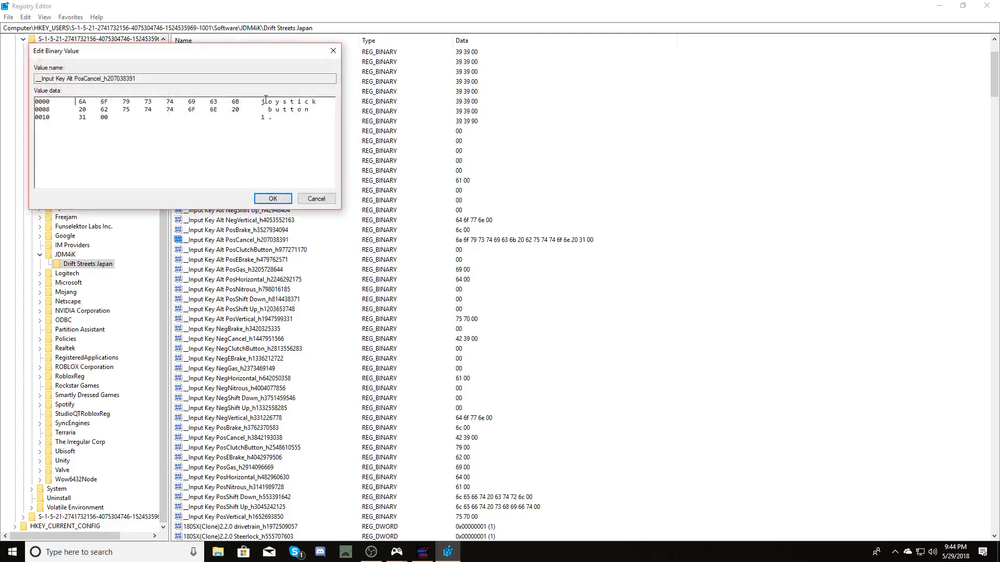
left_click(324, 203)
scroll(457, 254, "down", 3)
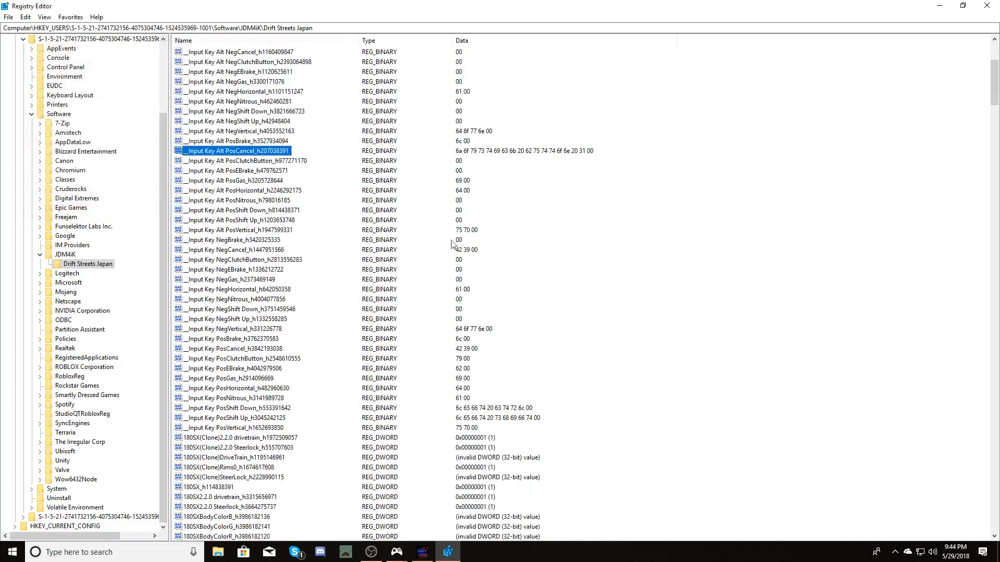
double_click(279, 231)
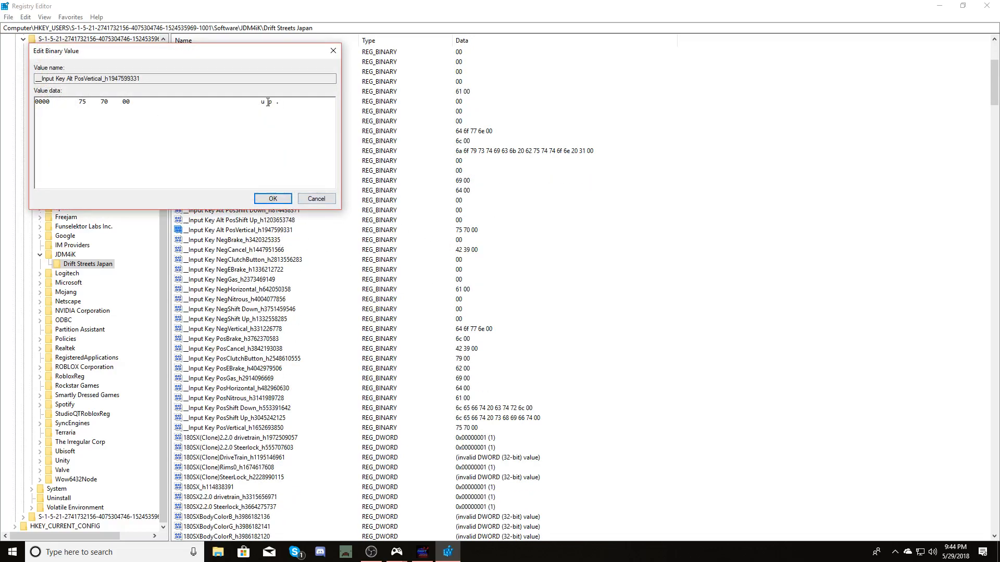
left_click(312, 200)
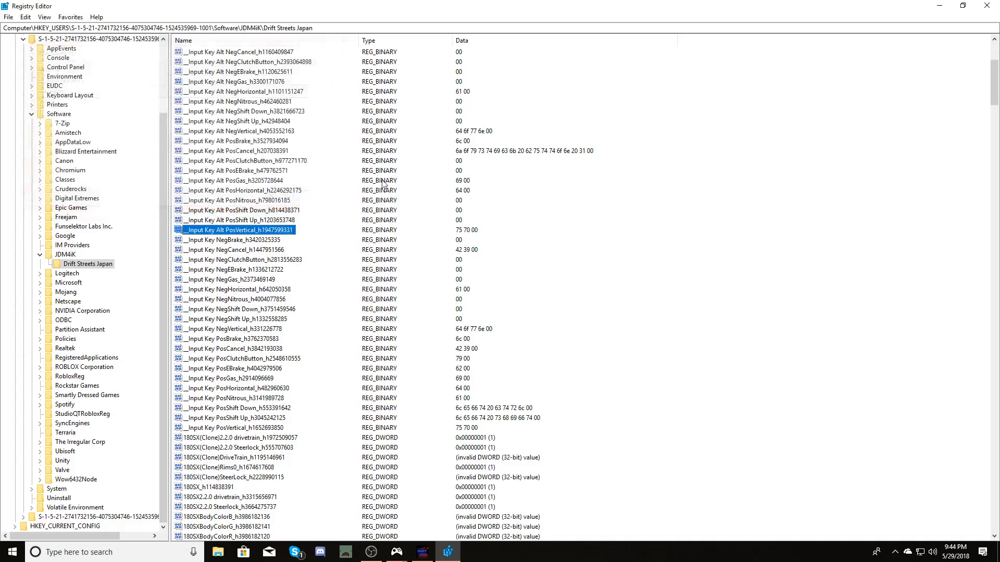
Close Registry Editor, relaunch the Drift Streets Japan configuration and scroll through its Input bindings list.
left_click(986, 5)
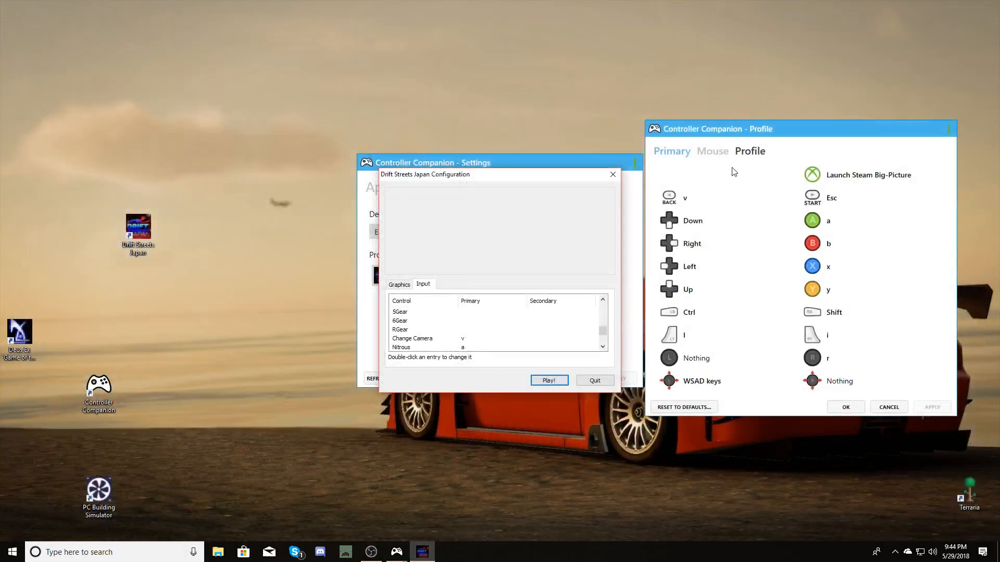
left_click(612, 175)
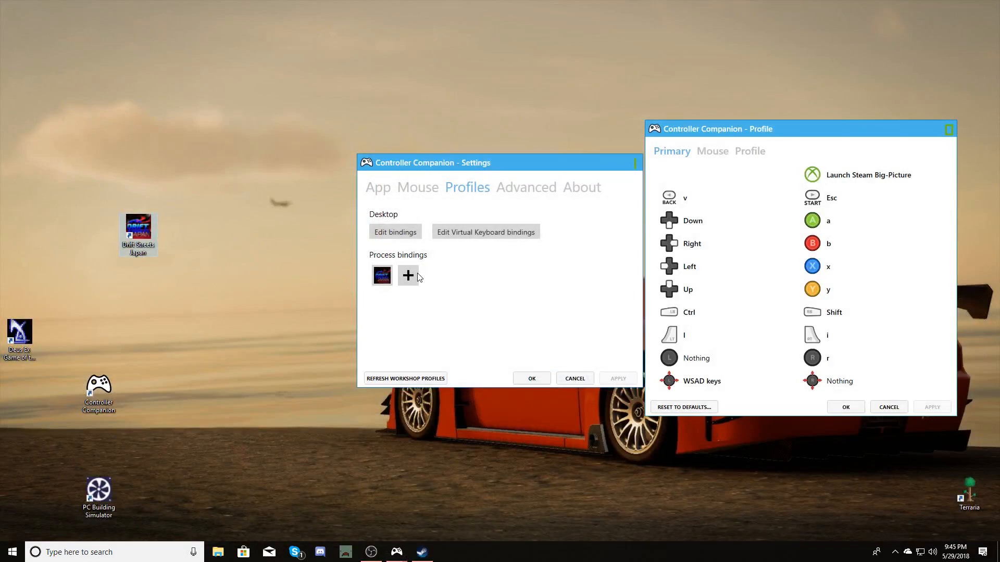
double_click(132, 244)
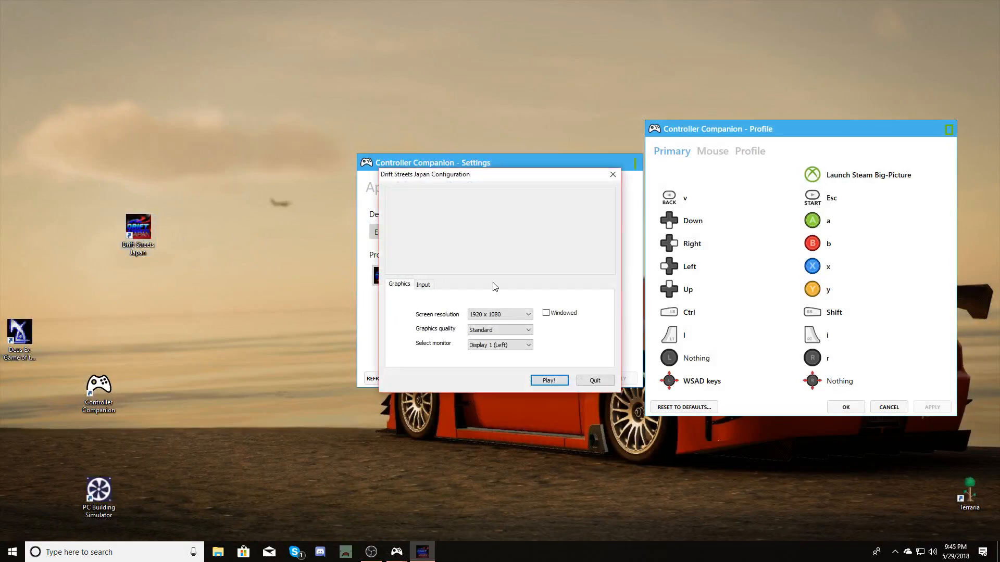
left_click(423, 284)
scroll(469, 322, "down", 2)
scroll(472, 325, "up", 3)
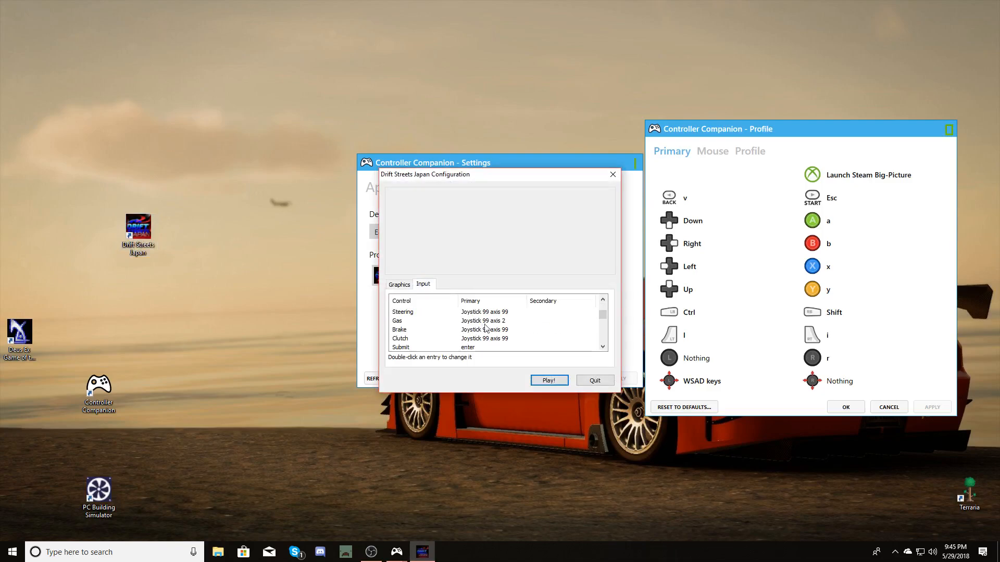
scroll(493, 332, "down", 1)
scroll(494, 332, "down", 2)
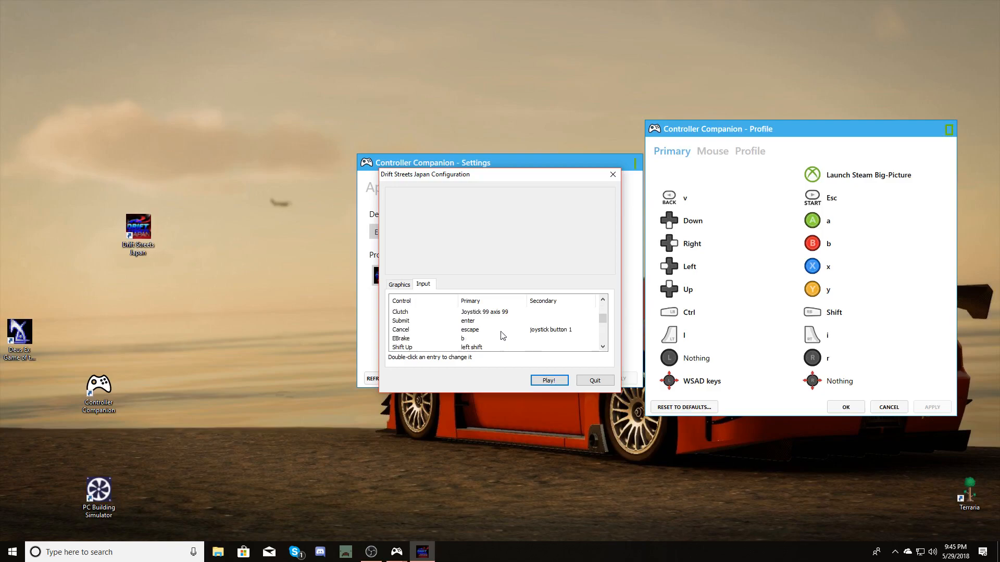
scroll(503, 335, "down", 1)
scroll(502, 332, "up", 1)
scroll(507, 331, "down", 6)
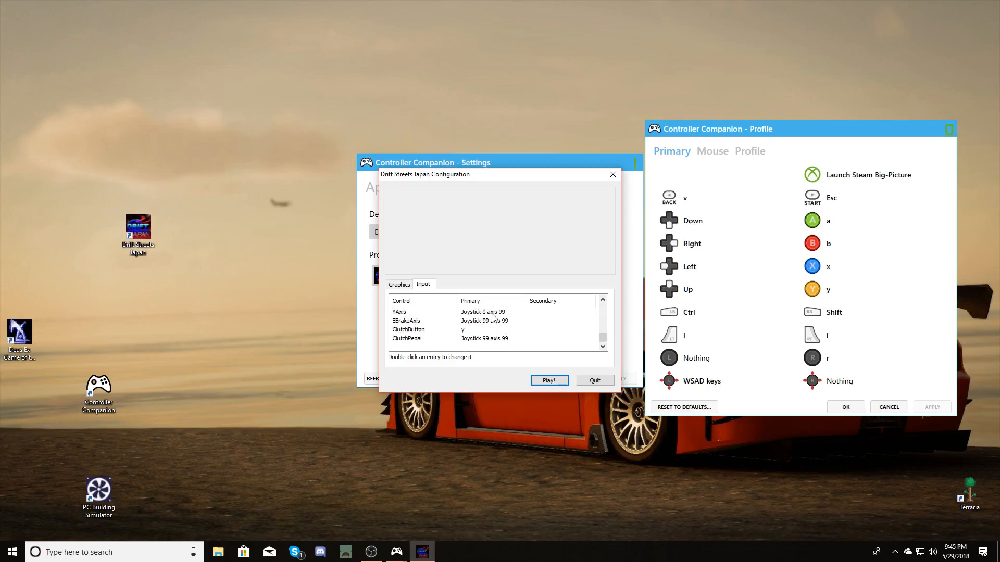
scroll(497, 321, "up", 1)
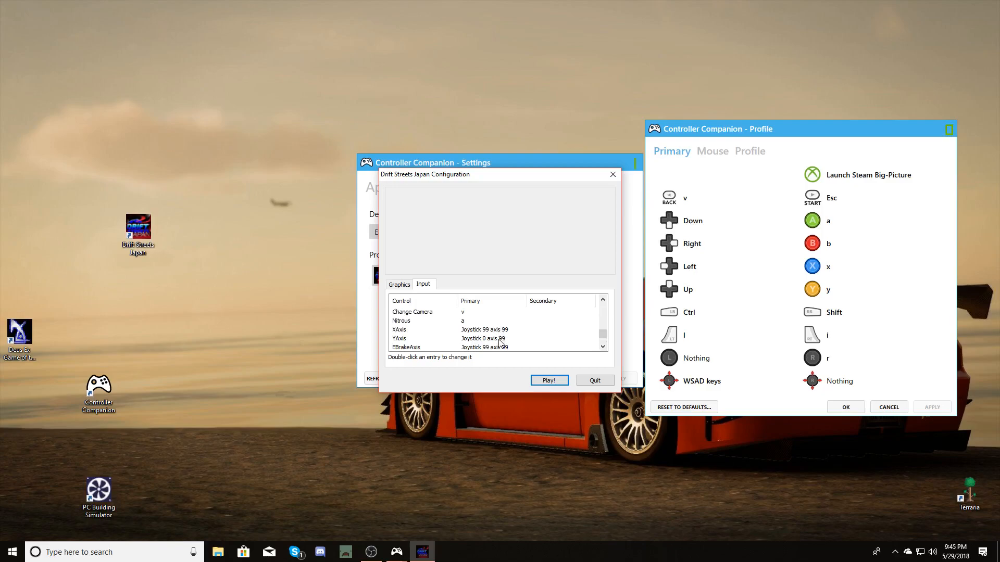
Reopen Registry Editor and change the Input Joystick Axis Gas binary data's last byte to 00.
left_click(191, 299)
left_click(116, 548)
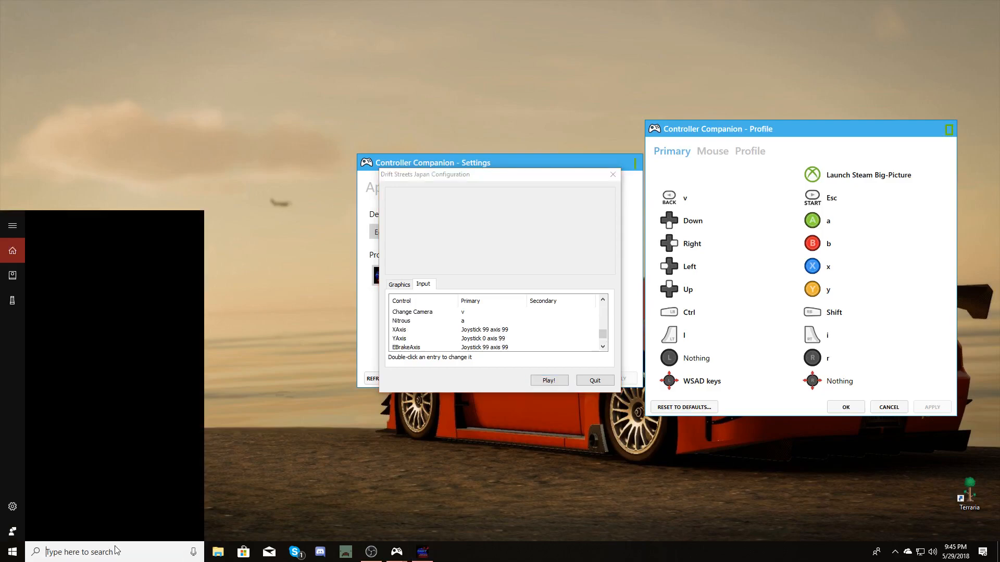
type("regedit")
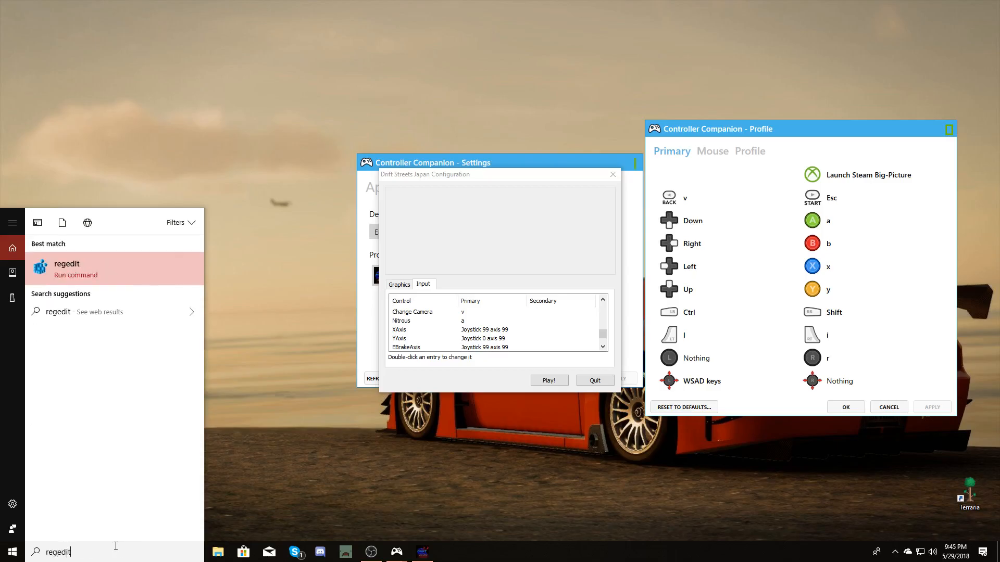
key("Return")
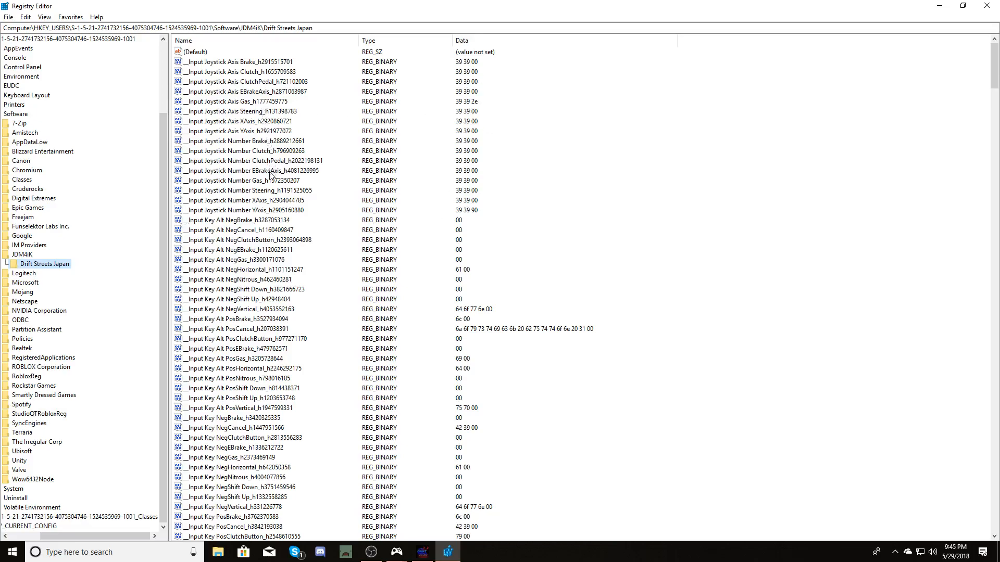
double_click(278, 210)
left_click(268, 198)
double_click(268, 200)
left_click(270, 198)
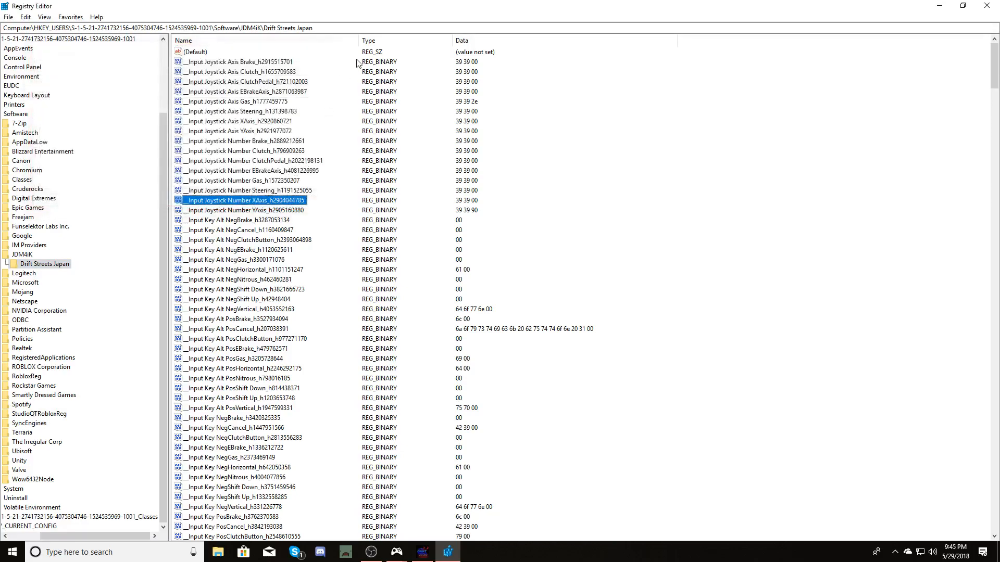
double_click(273, 101)
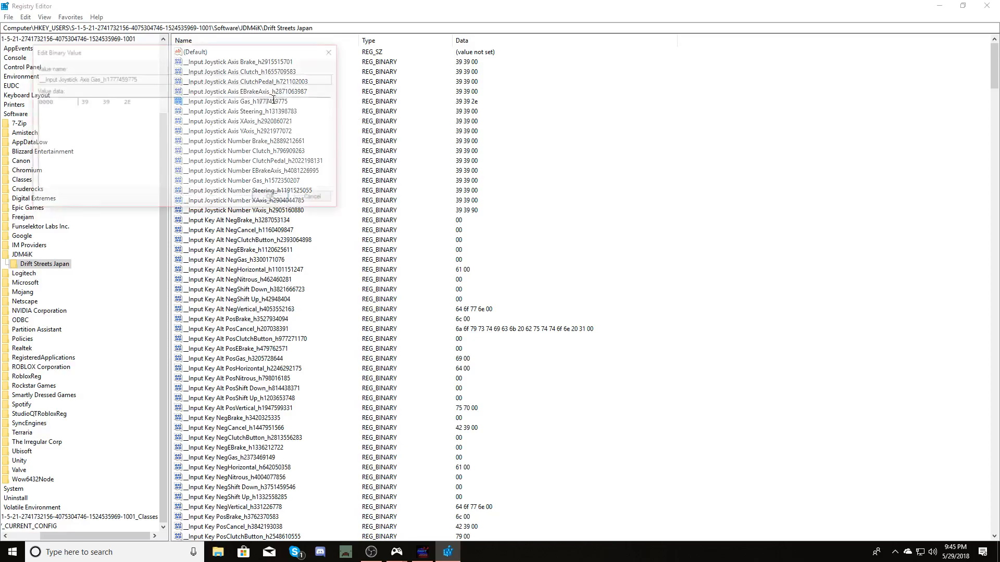
left_click_drag(276, 102, 282, 104)
left_click(285, 103)
left_click(282, 104)
left_click(129, 101)
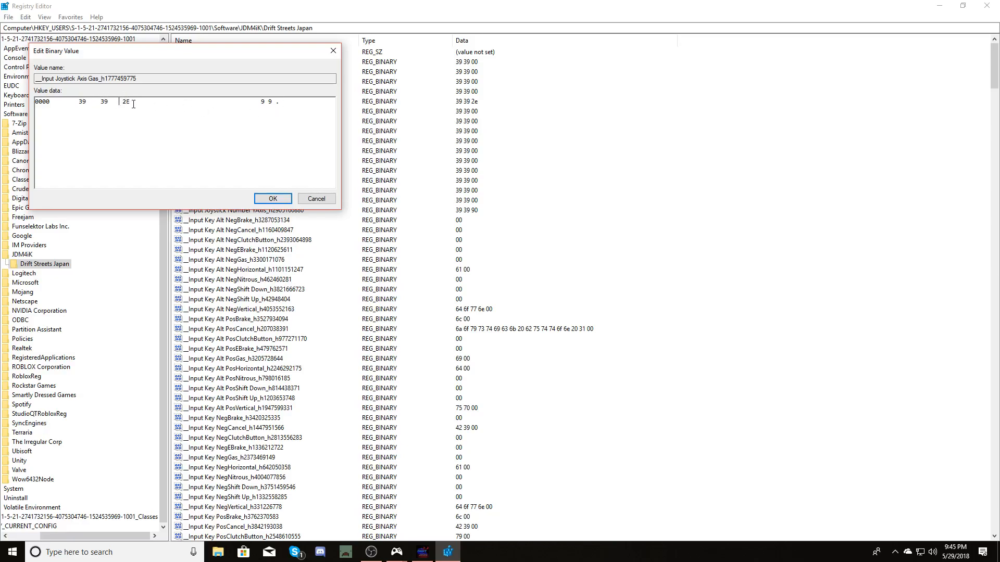
left_click_drag(134, 103, 144, 106)
type("00")
key("Return")
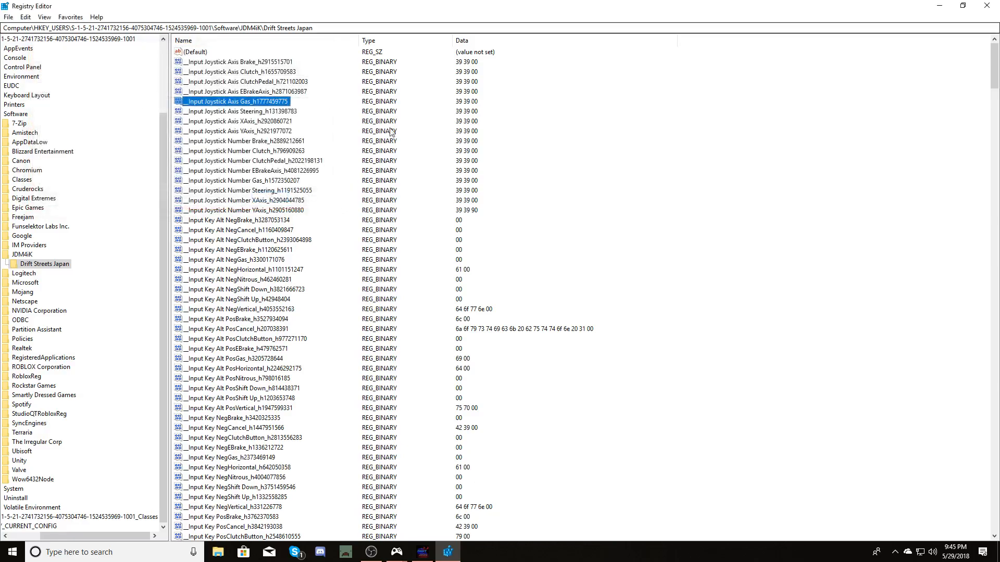
Minimize Registry Editor, restart the Drift Streets Japan configuration and check the Input bindings again.
left_click(332, 102)
left_click(947, 9)
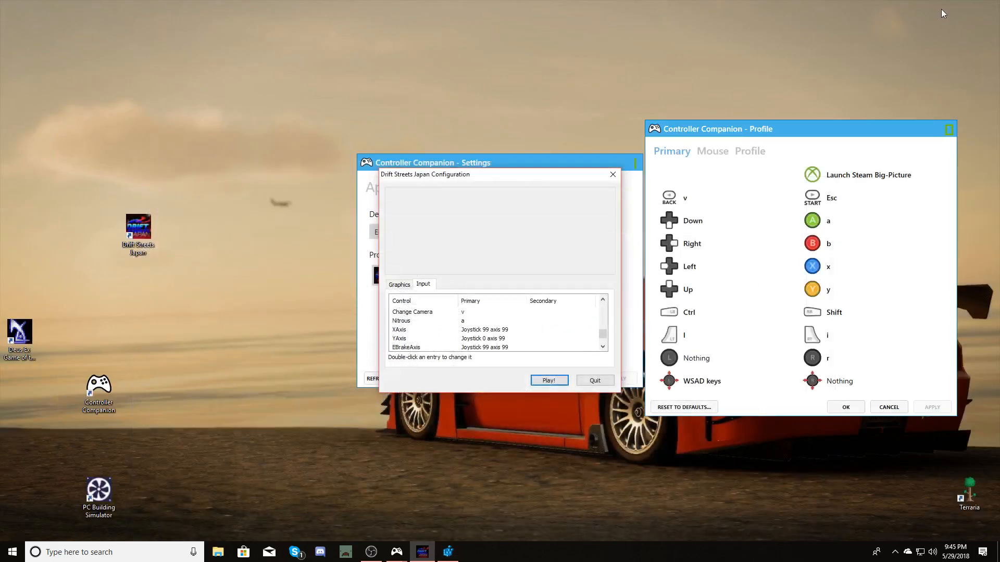
left_click(592, 379)
double_click(140, 226)
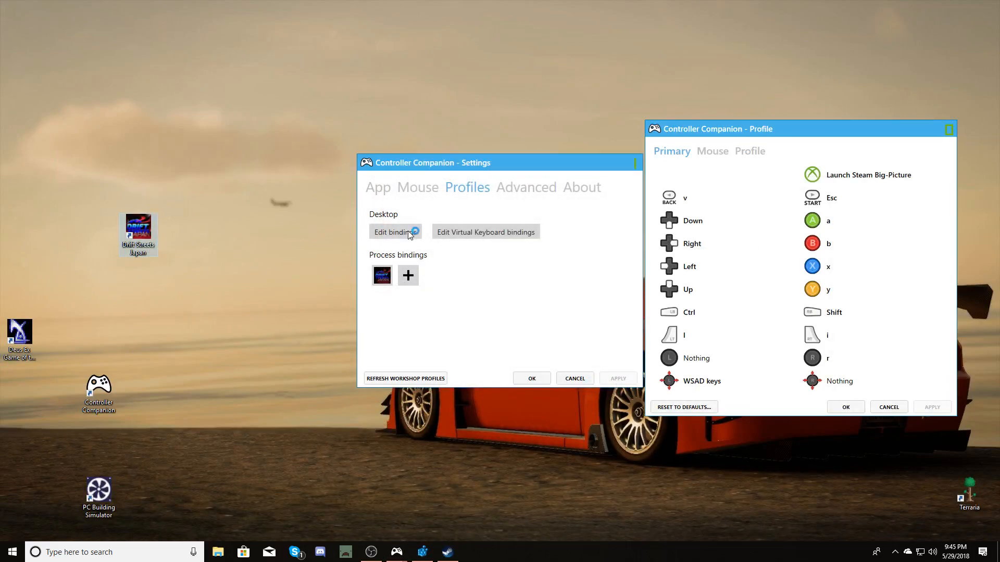
left_click(422, 283)
scroll(452, 329, "down", 3)
scroll(452, 329, "down", 5)
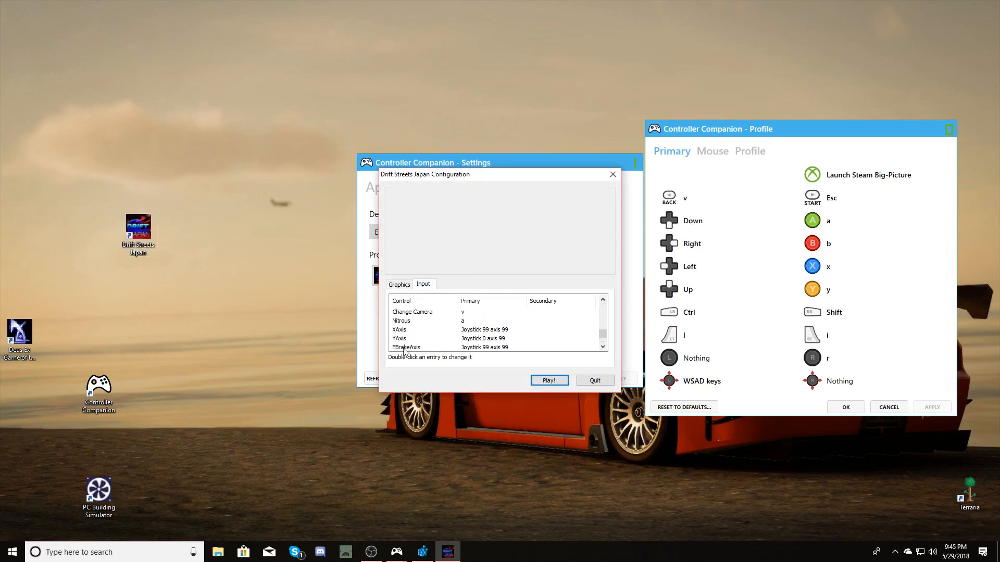
scroll(421, 331, "up", 1)
scroll(425, 327, "down", 1)
Start the game with Play! and test the controls by steering left into a drift.
left_click(547, 380)
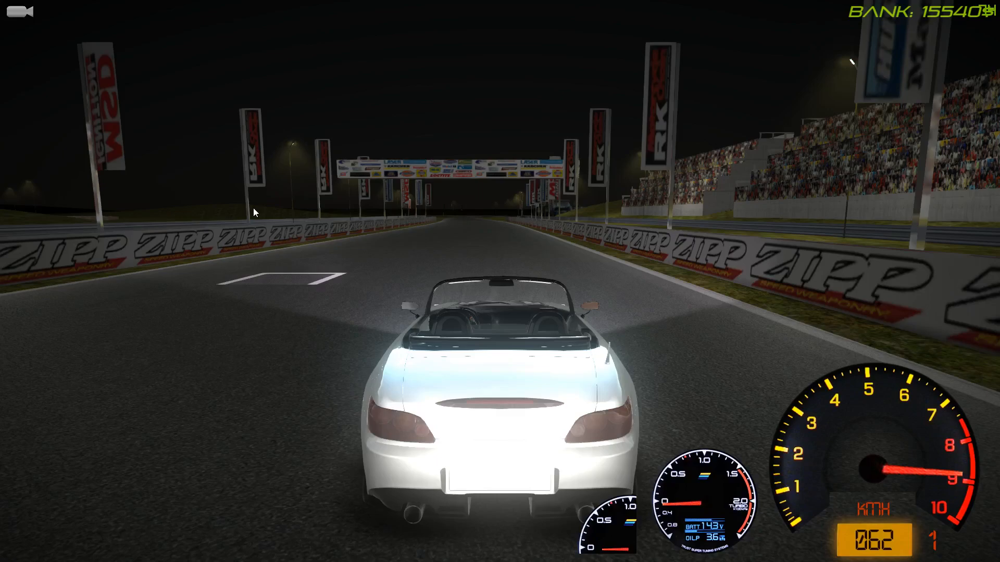
key("Left")
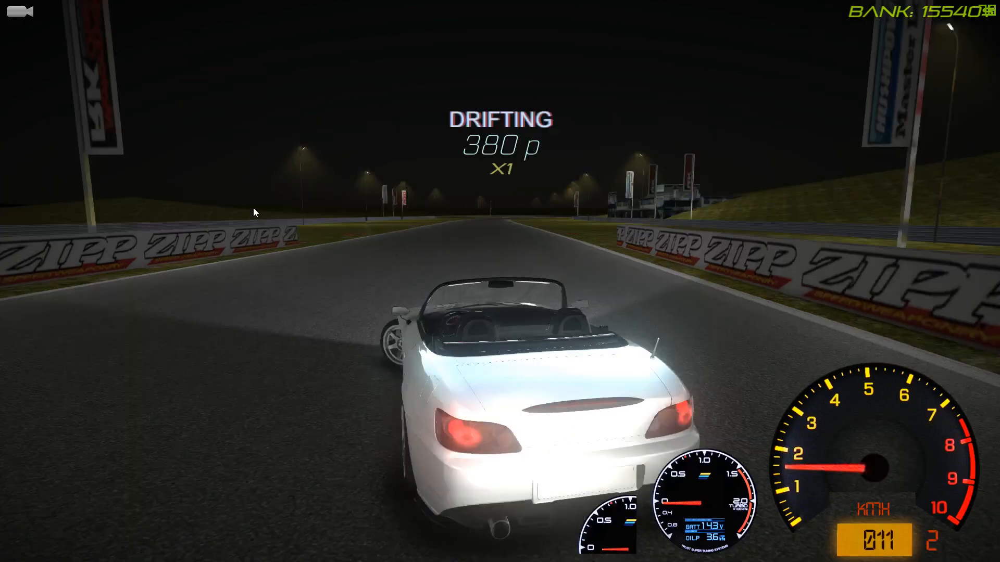
key("Left")
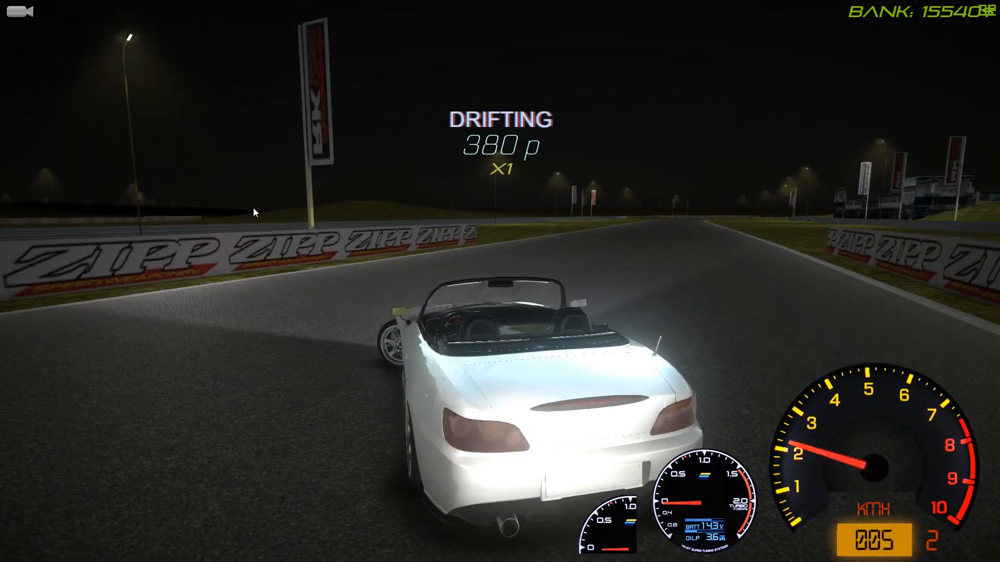